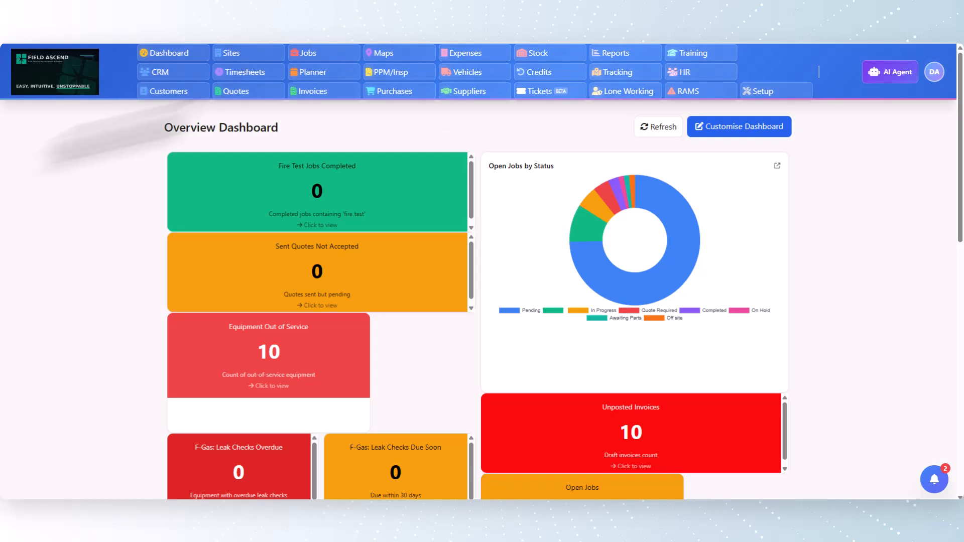
Open the job presets management from the job options and start creating a new preset
click(764, 92)
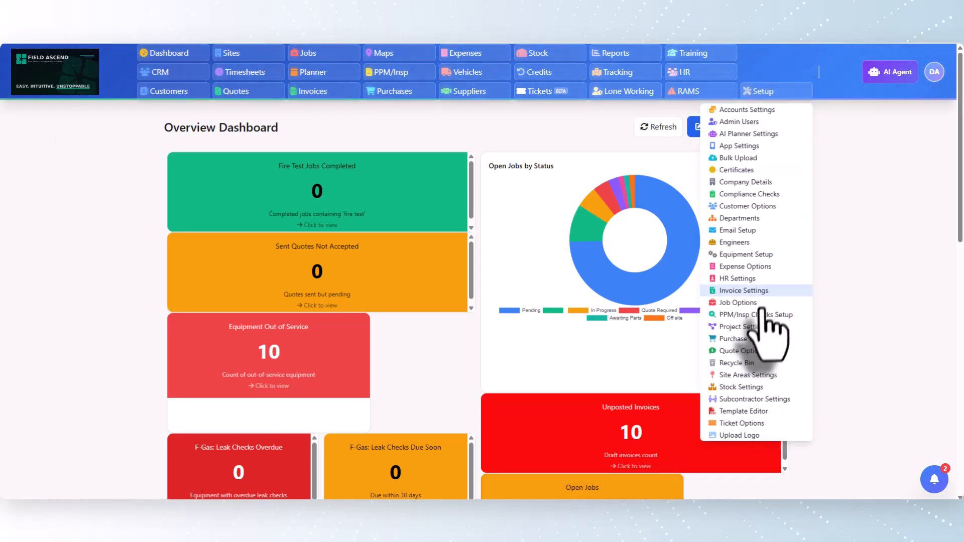
click(755, 303)
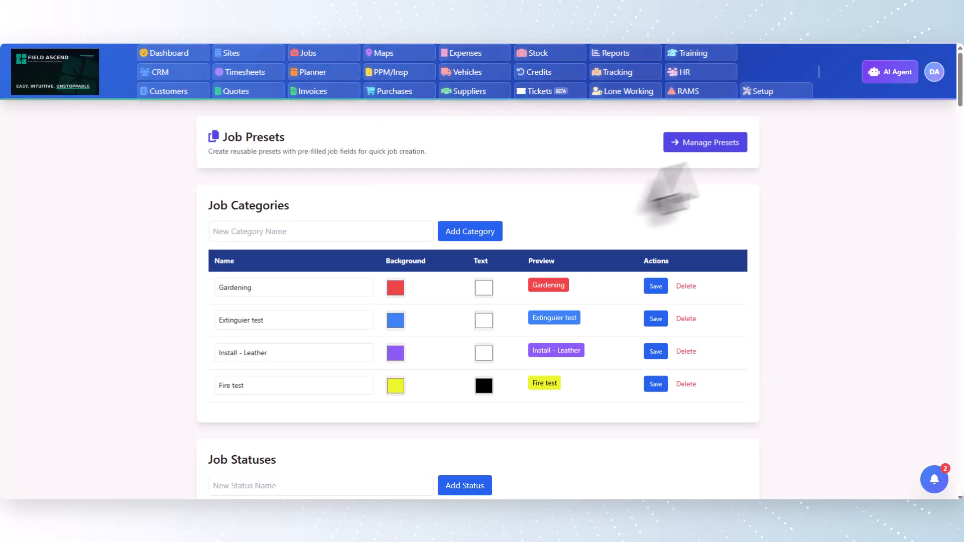
click(703, 144)
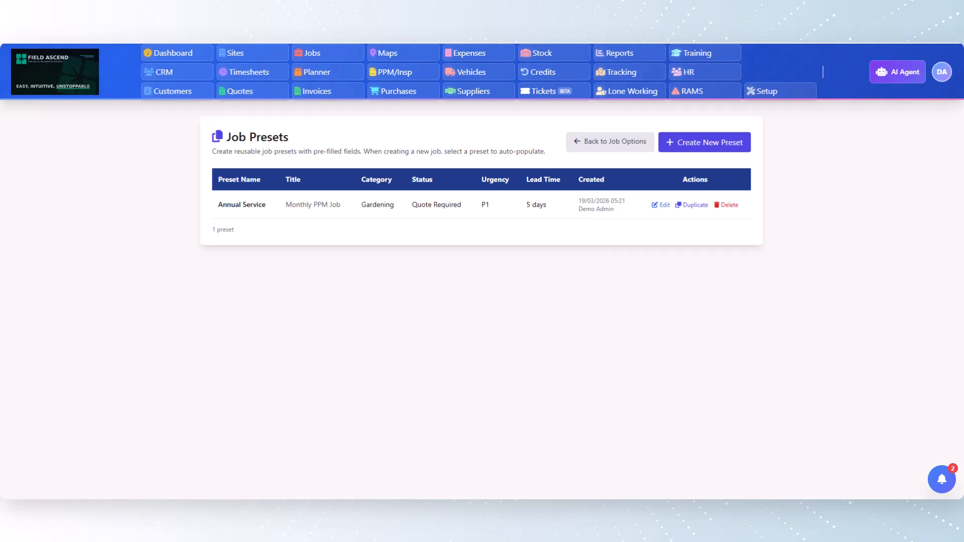
click(707, 146)
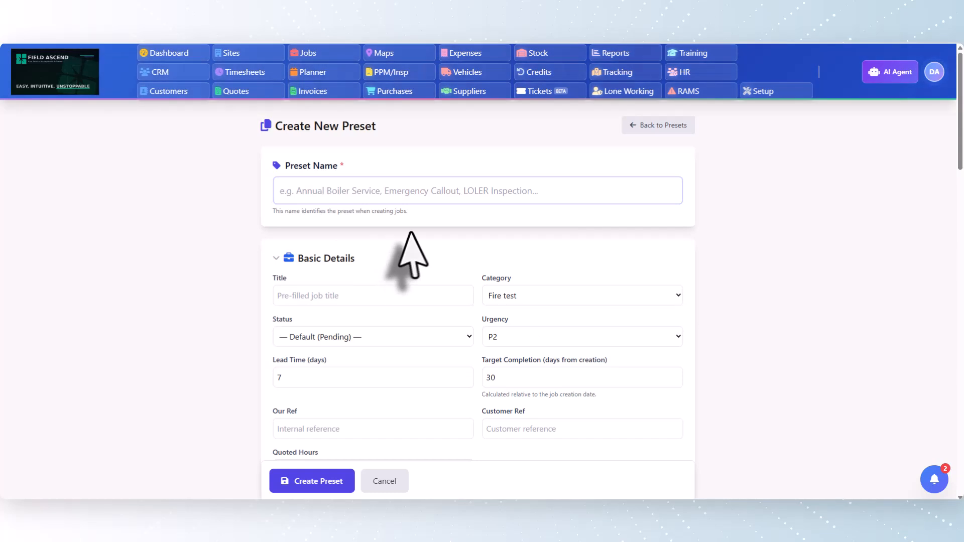
Name the new preset "Annual Boiler Service" and use the same text as the pre-filled job title
scroll(411, 232, down, 1)
scroll(411, 232, up, 1)
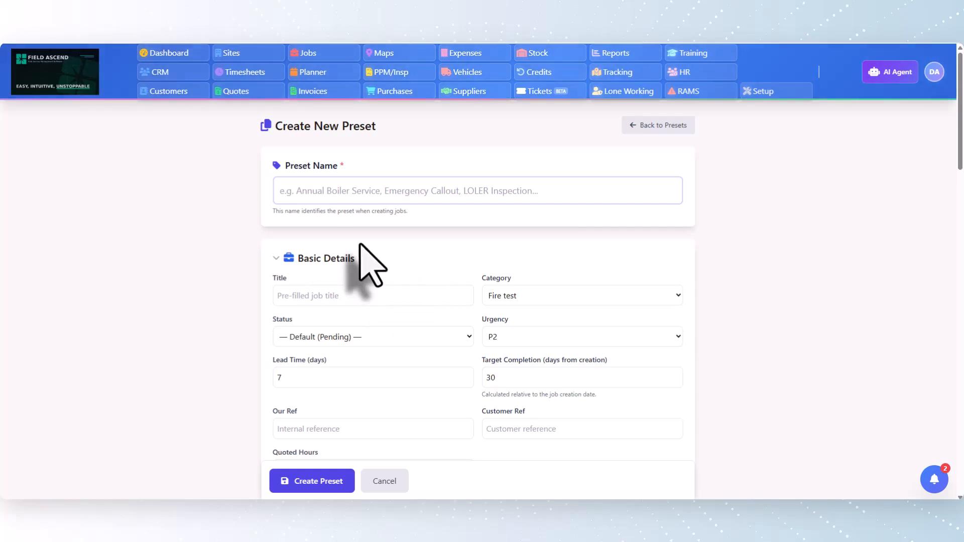
click(327, 189)
text(Annual Boiler Service)
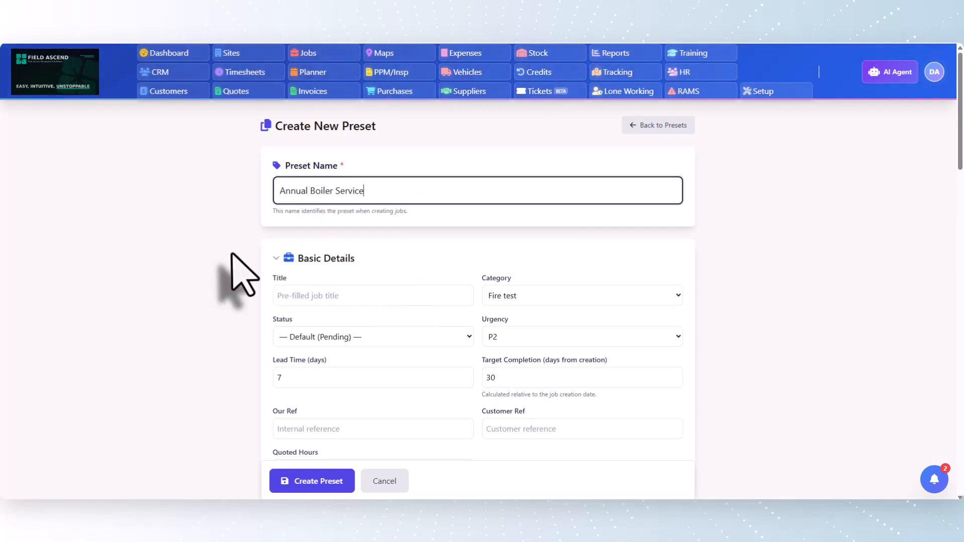
key(Tab)
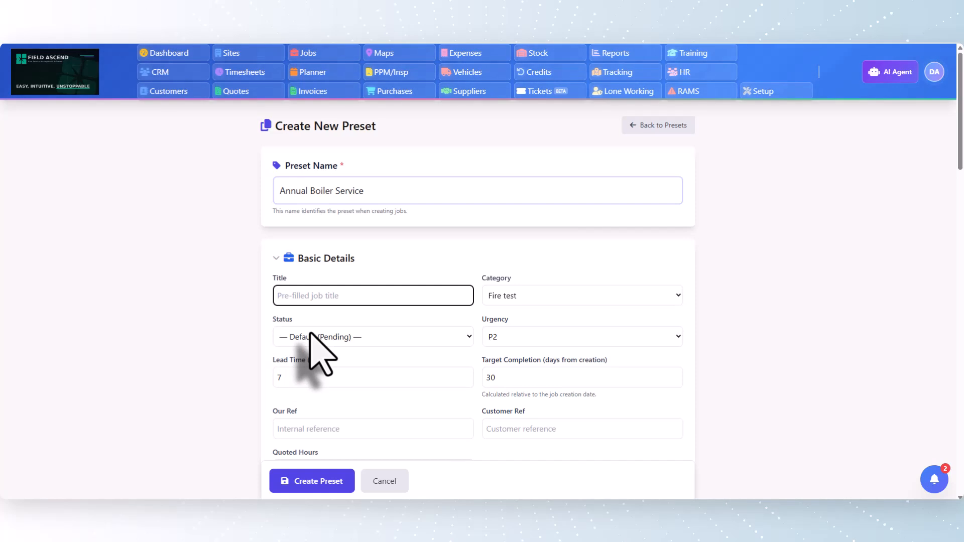
scroll(324, 332, down, 1)
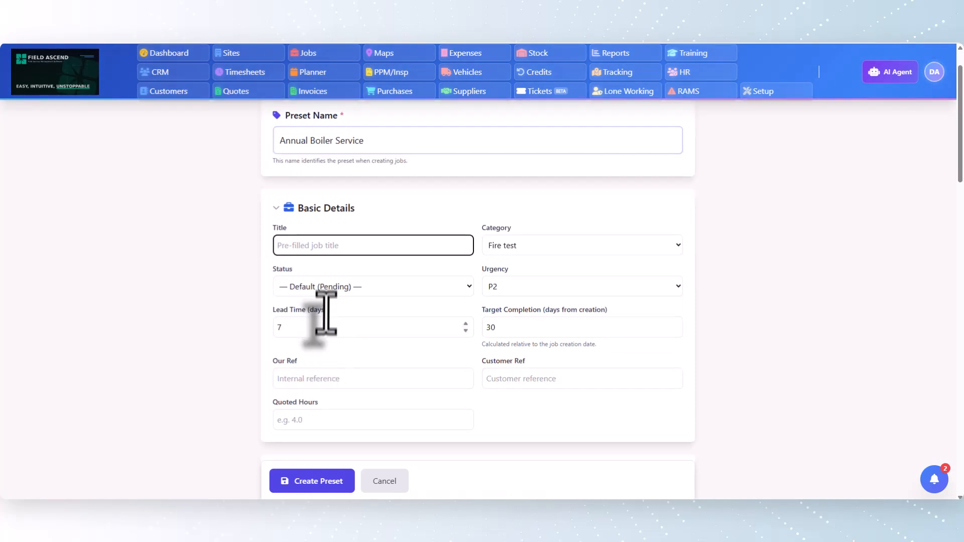
text(Annual Boiler Service)
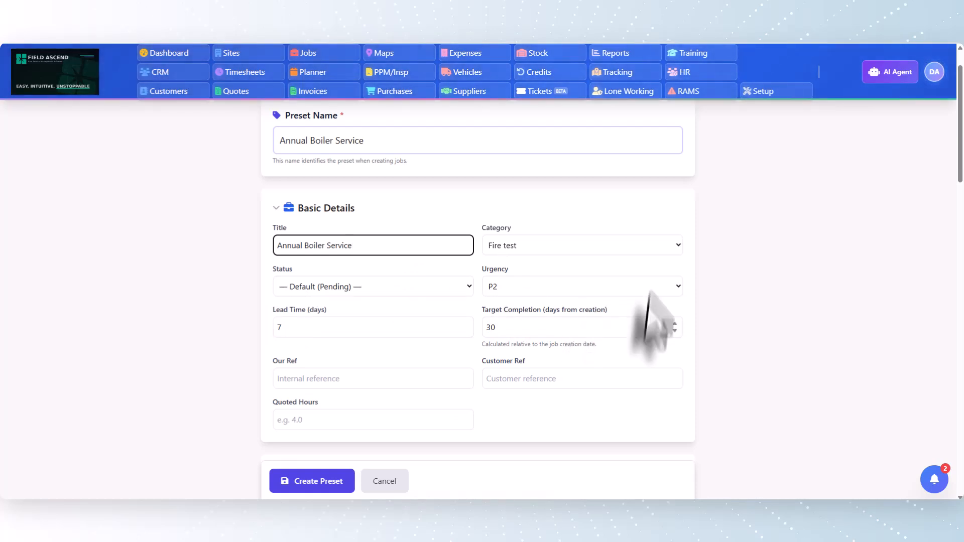
Set the preset's status to In Progress and its urgency to P2 in the basic details
click(407, 288)
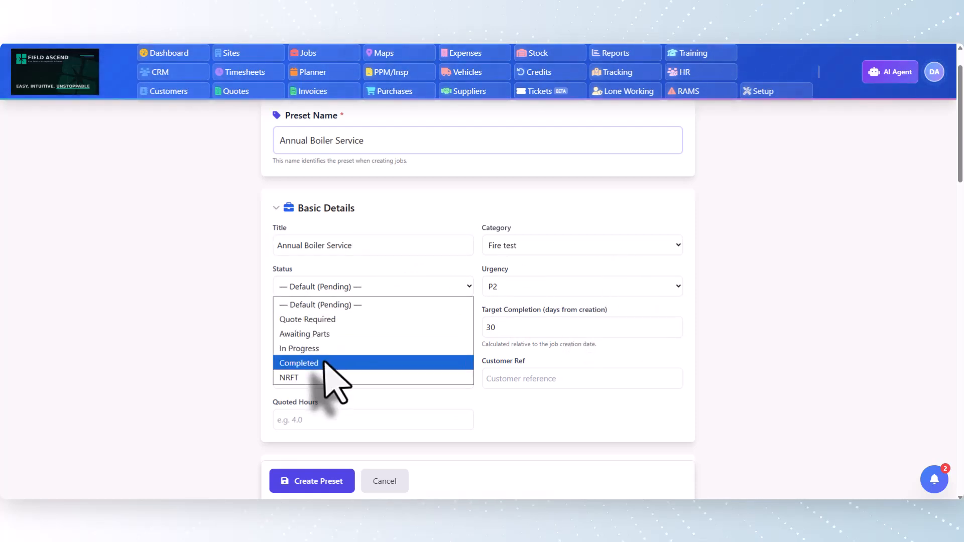
click(337, 349)
click(539, 287)
click(536, 290)
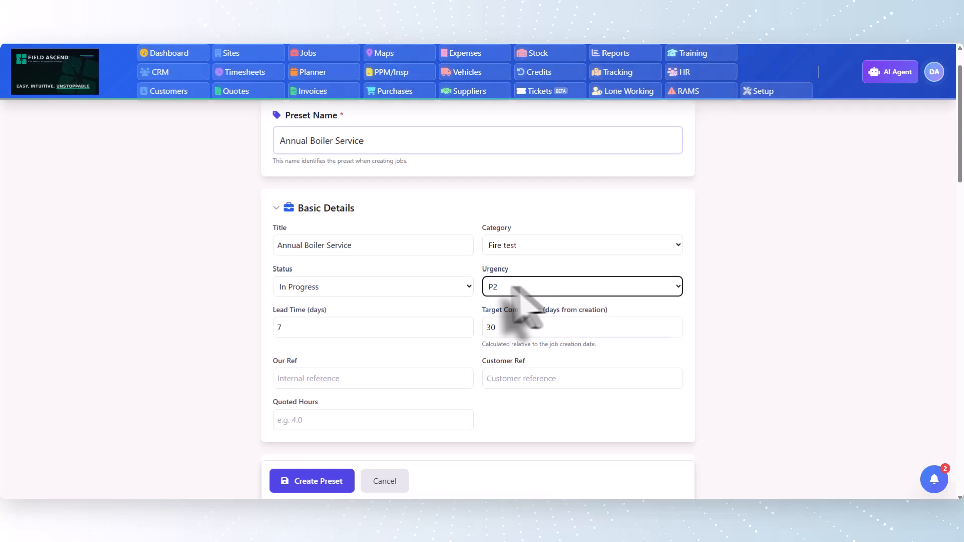
double_click(338, 331)
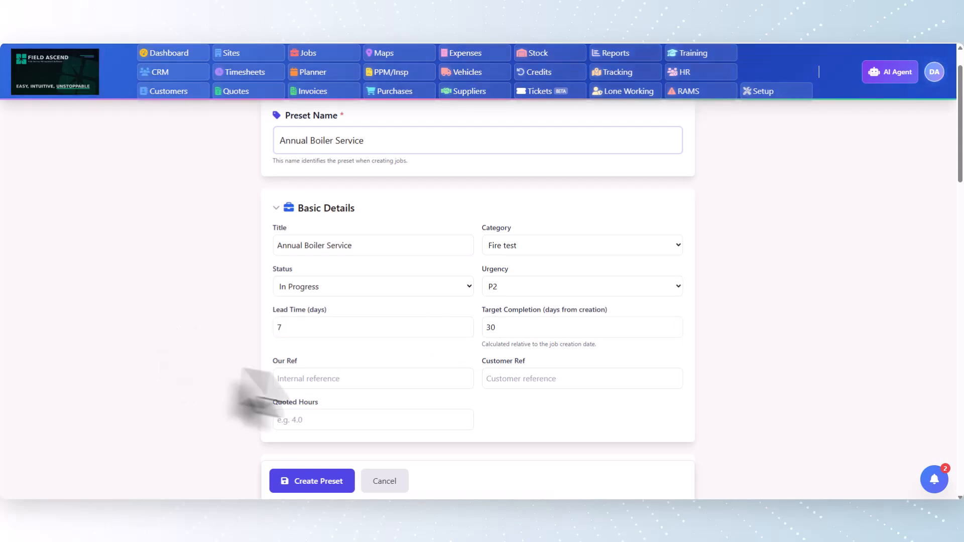
double_click(514, 331)
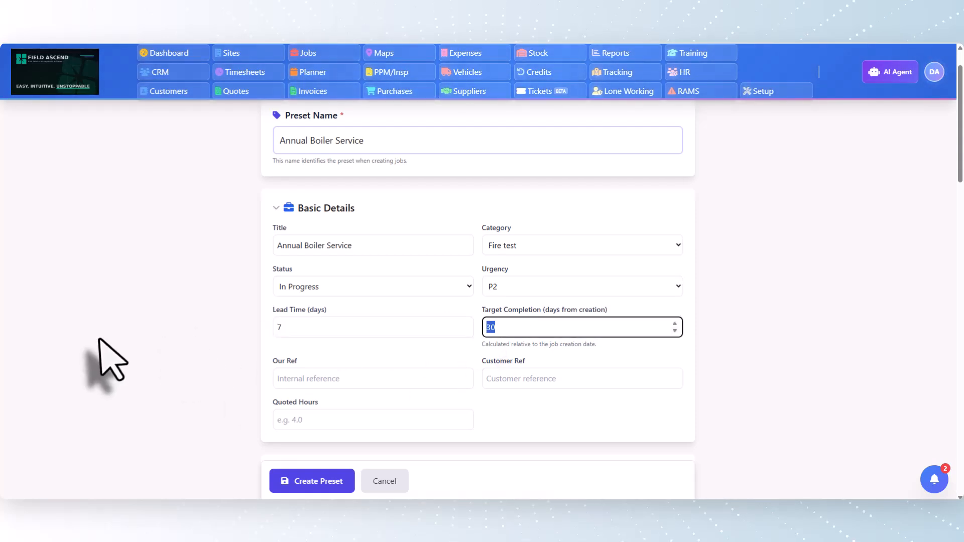
Set the preset's quoted hours to 2 in the basic details
scroll(246, 371, down, 2)
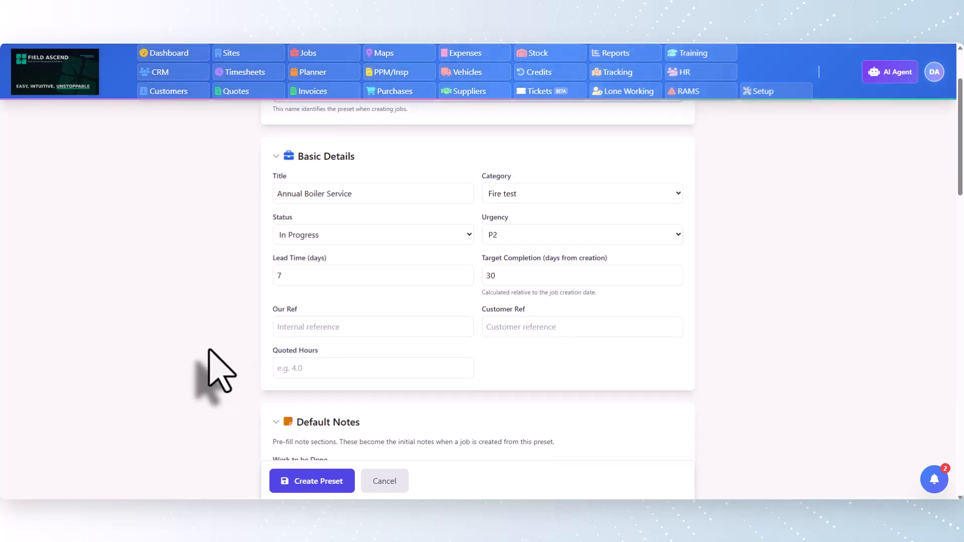
scroll(221, 371, down, 1)
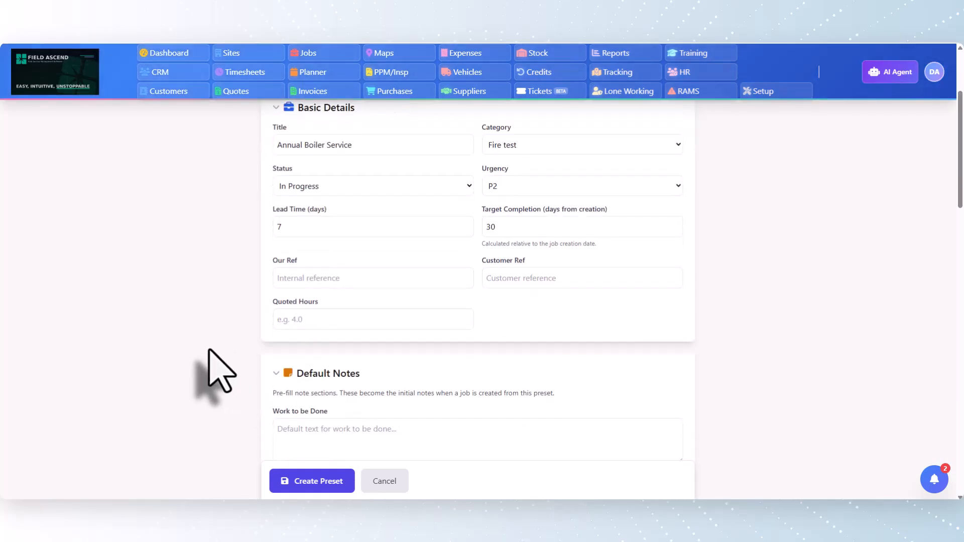
click(348, 322)
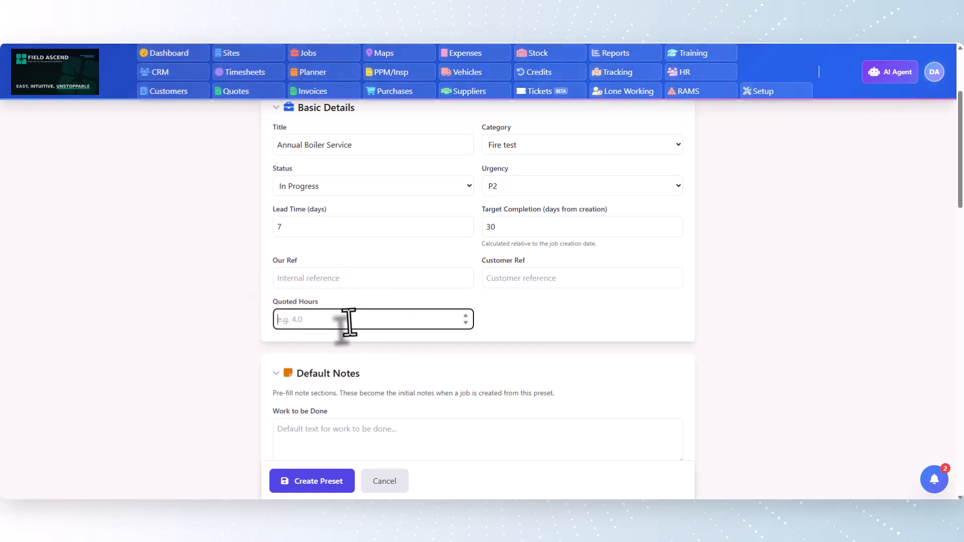
text(2)
key(Tab)
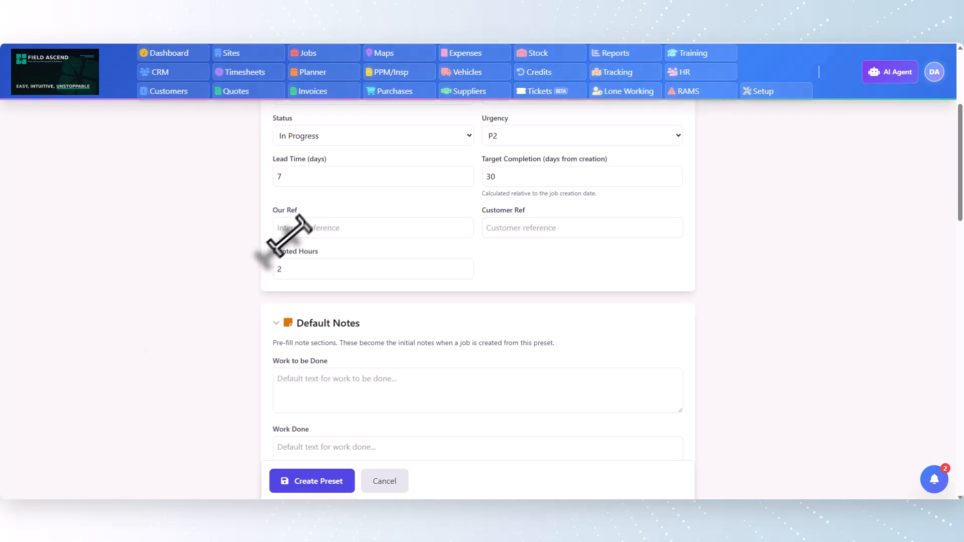
Fill Work to be Done with "Carry out annual boiler service in accordance with manufacturer guidelines. Check gas pressure, flue readings, and safety devices. Complete Gas Safe record"
scroll(292, 235, down, 3)
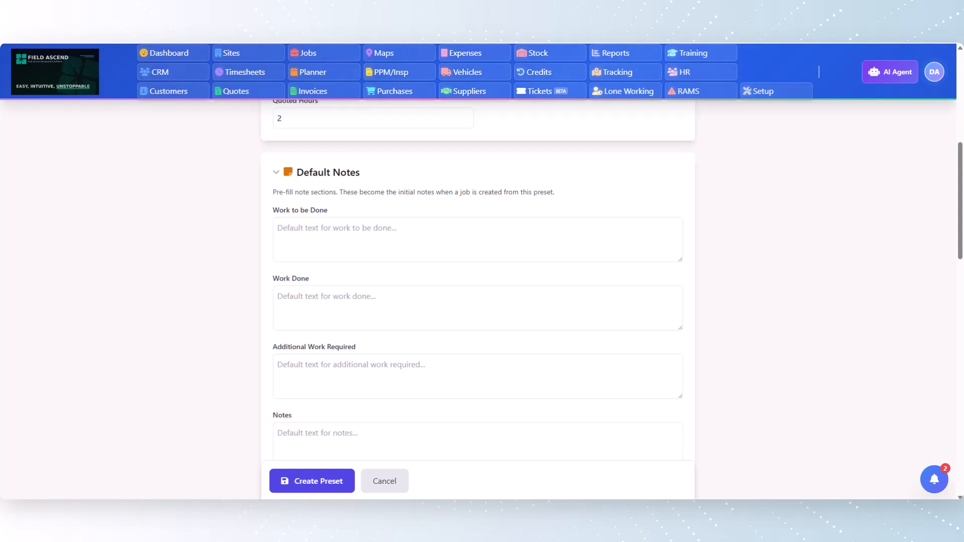
click(288, 224)
text(Carry out annual boiler service in accordance with manufacturer guidelines. Check gas pressure, flue readings, and safety devices. Complete Gas Safe record)
key(Tab)
scroll(101, 271, down, 1)
scroll(115, 272, down, 2)
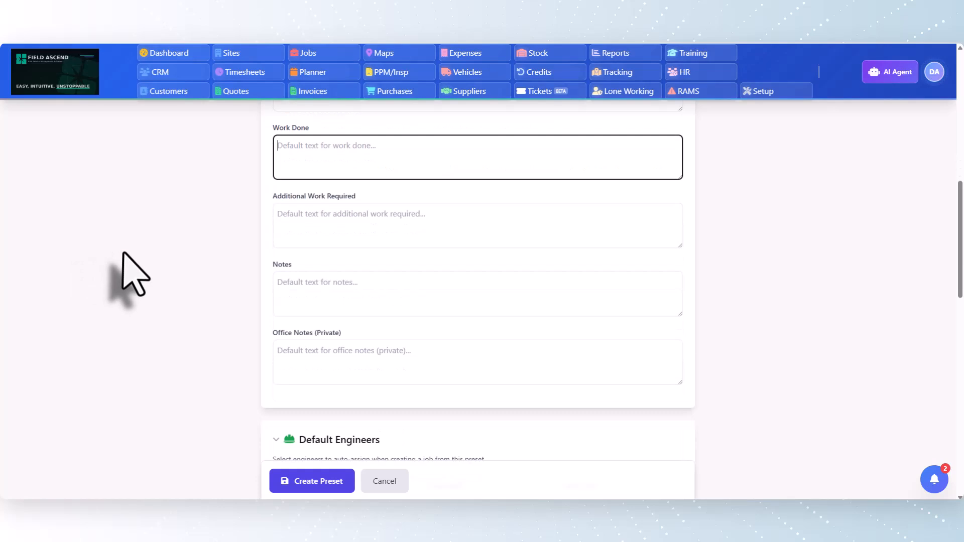
scroll(129, 270, up, 3)
drag(442, 241, 164, 220)
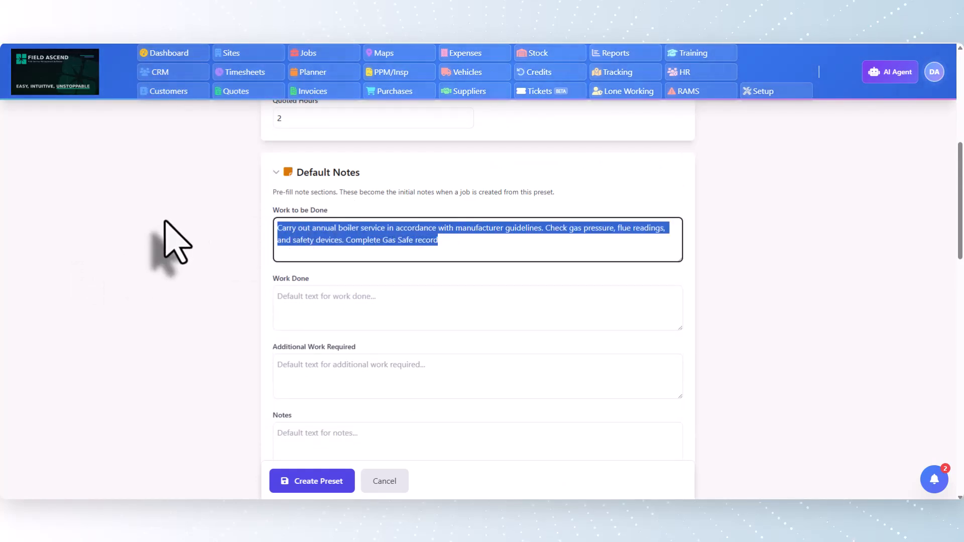
click(165, 221)
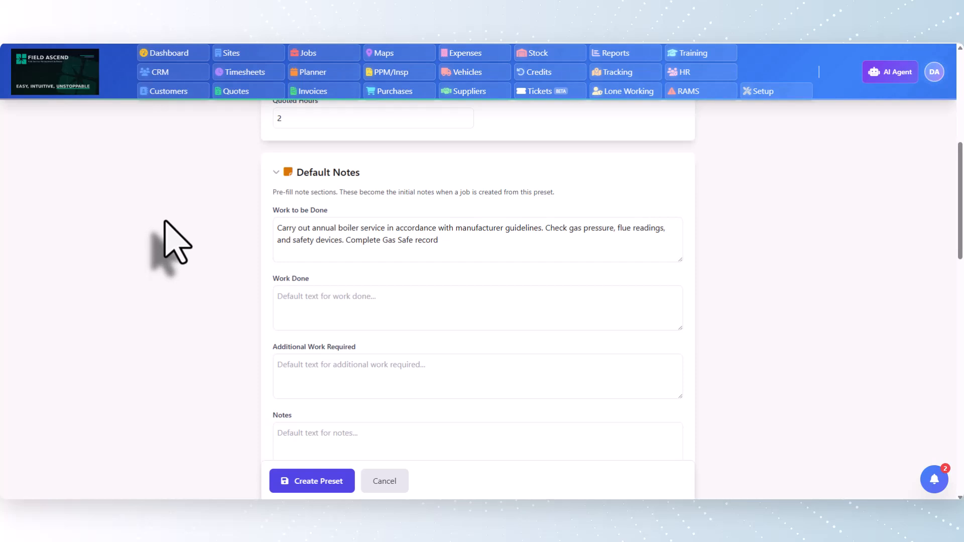
Assign Demo Eng1 and Demo Eng2 as the default engineers for the preset
scroll(166, 223, down, 6)
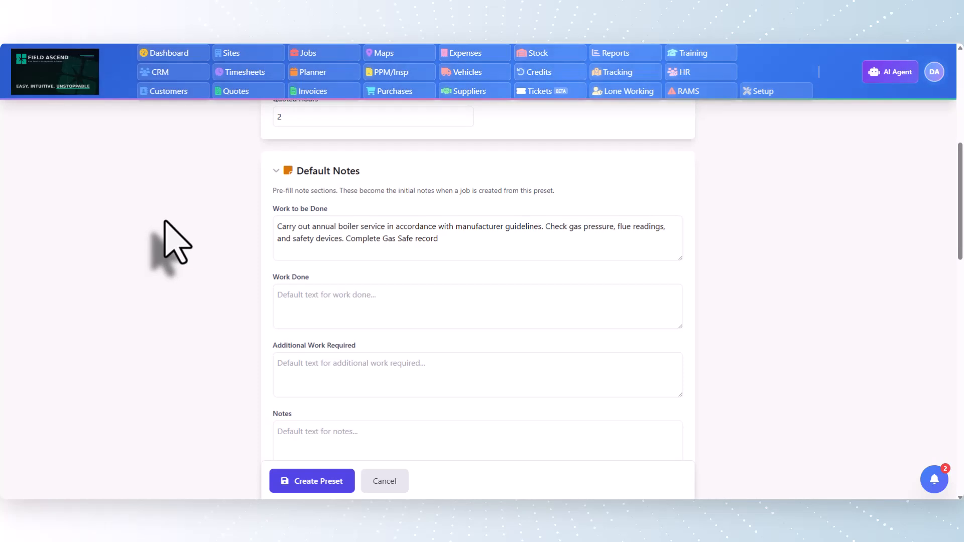
scroll(186, 246, down, 2)
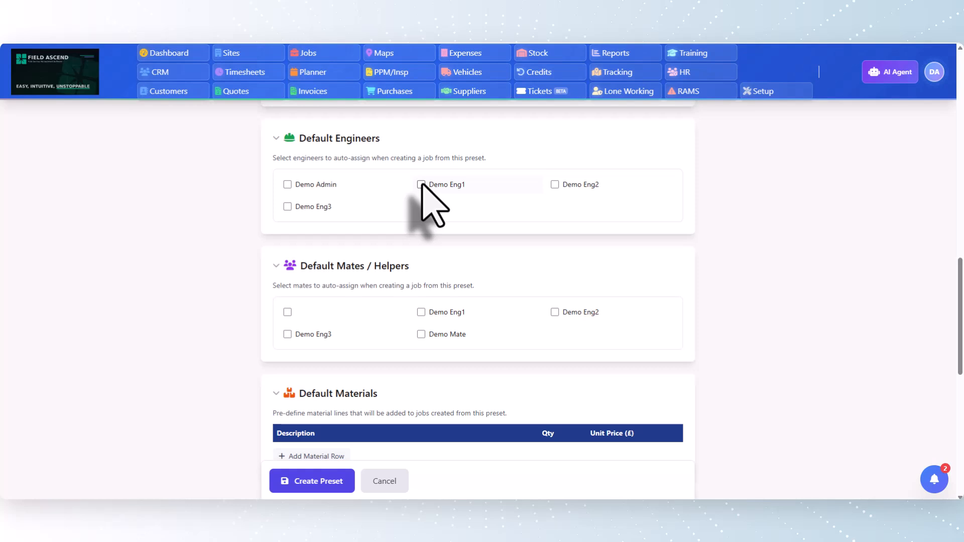
click(555, 185)
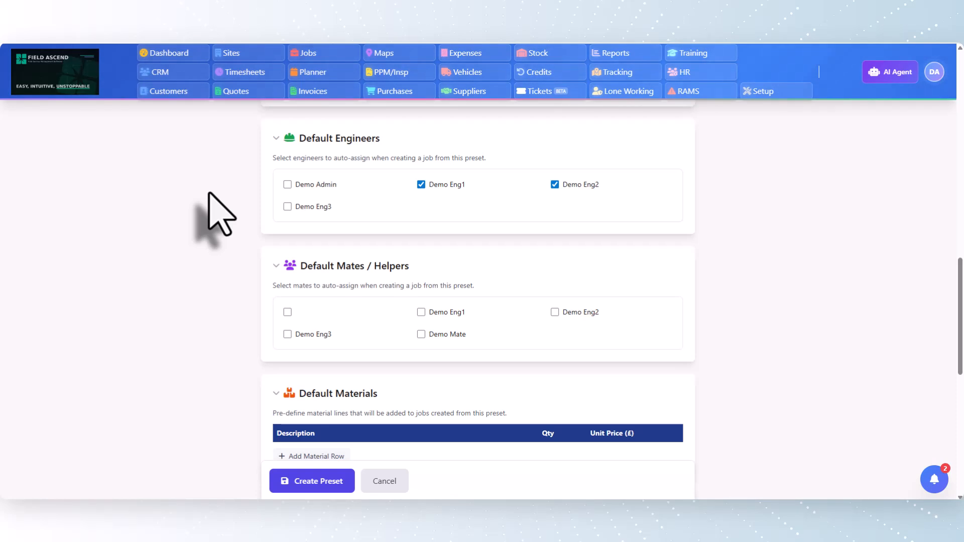
Add a default material line "service kit" with quantity 1 and a unit price of £12.50
scroll(261, 281, down, 4)
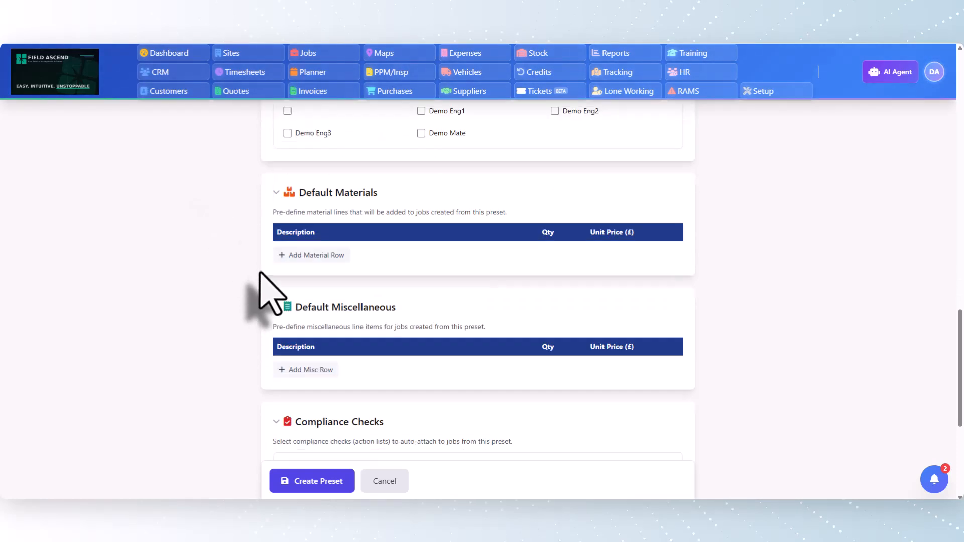
click(306, 255)
scroll(191, 248, down, 2)
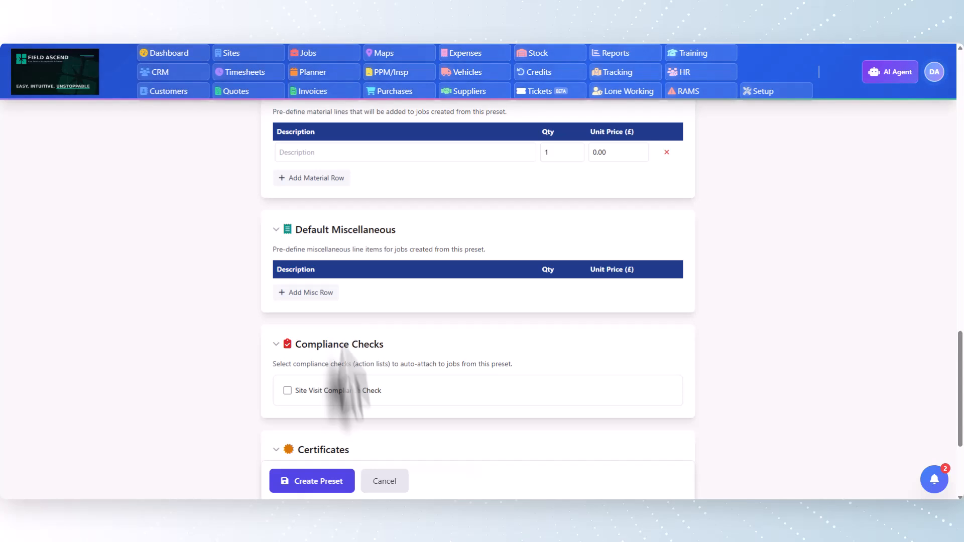
click(336, 152)
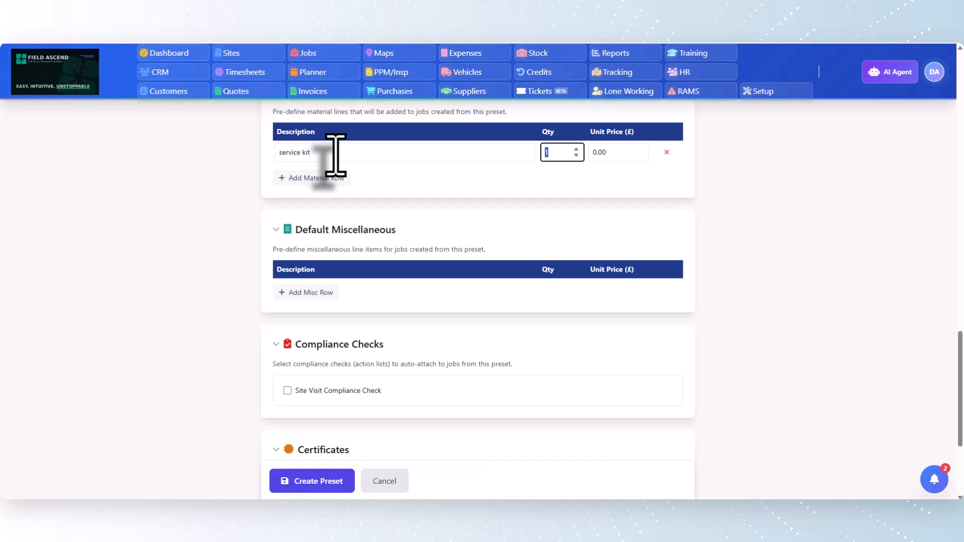
text(12.50)
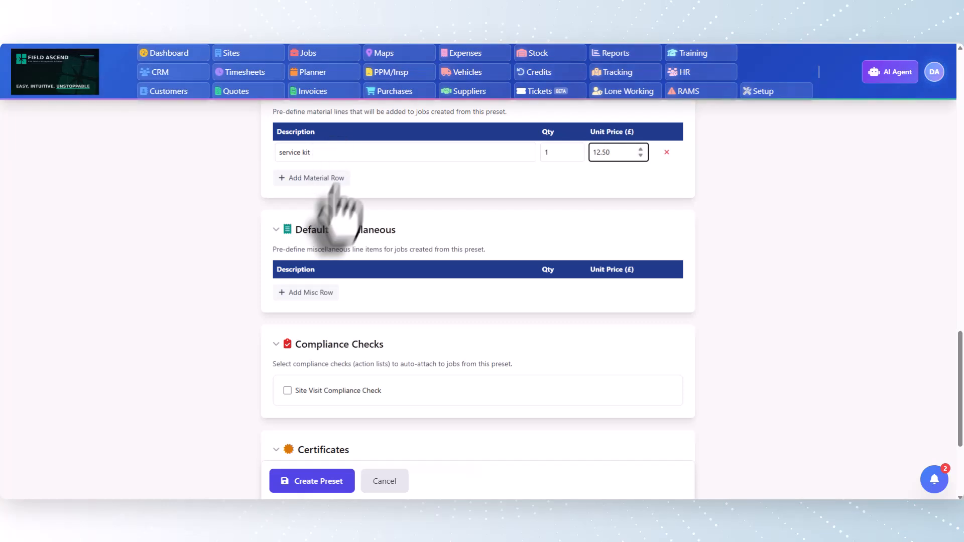
Add a default miscellaneous line "Travel charge" with quantity 1 and a unit price of £25
click(304, 292)
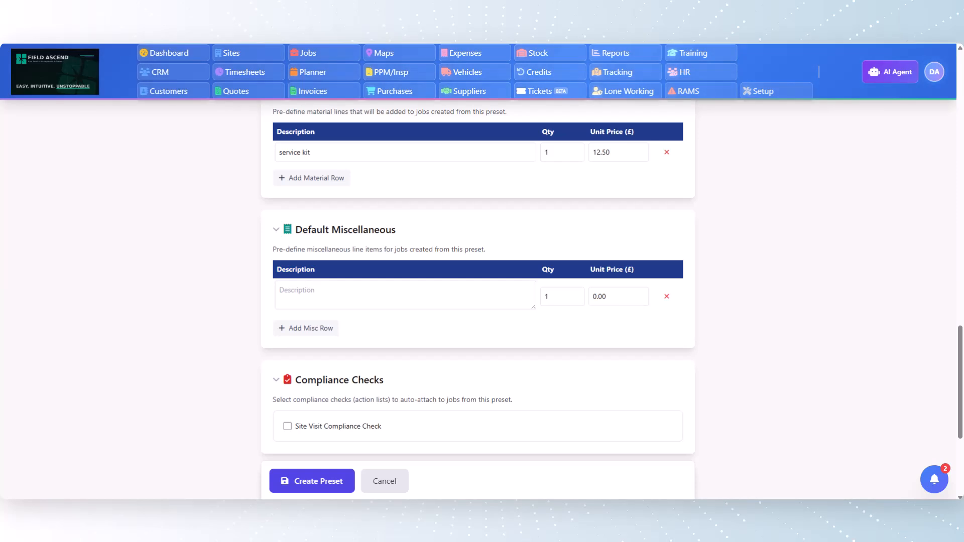
click(379, 297)
text(Travel charge)
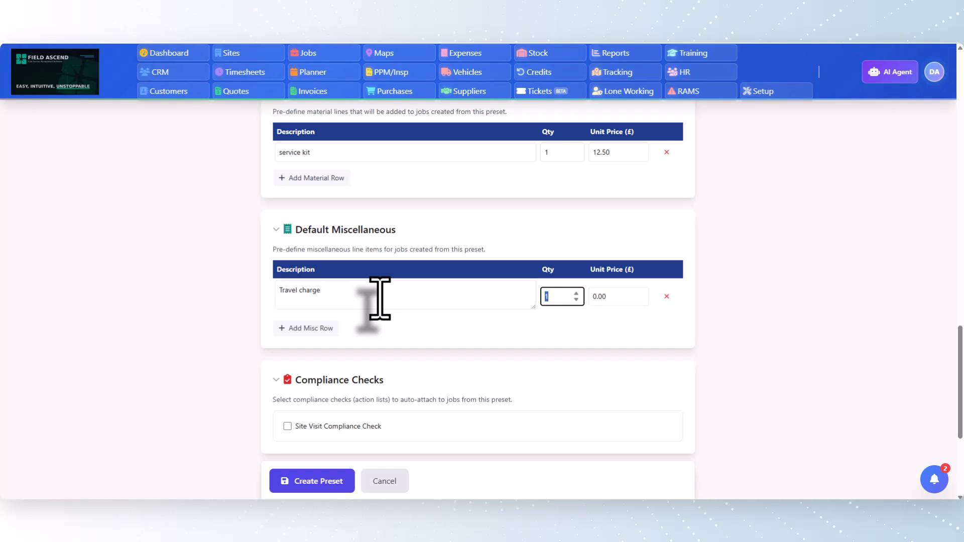
key(Tab)
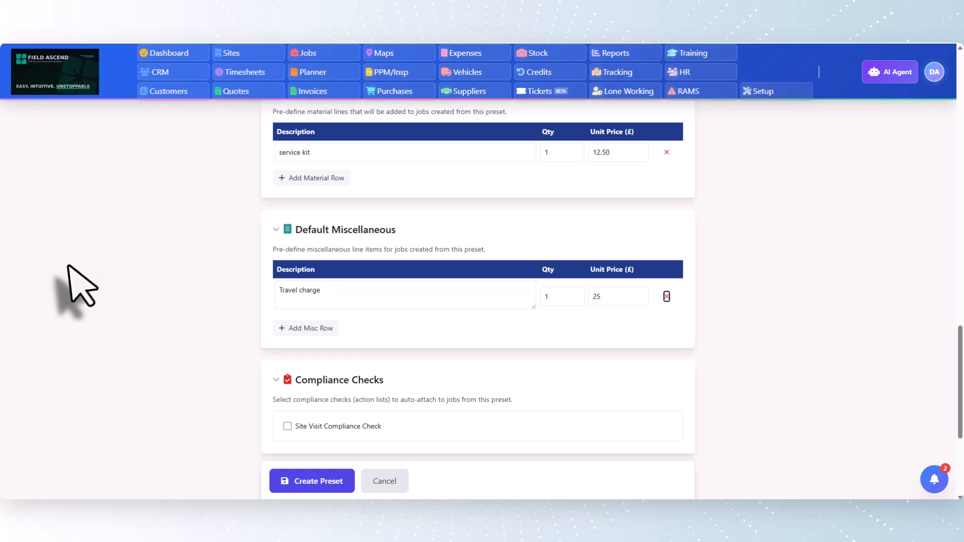
Attach the Site Visit Compliance Check and the Test certificate template to the preset
scroll(76, 279, down, 3)
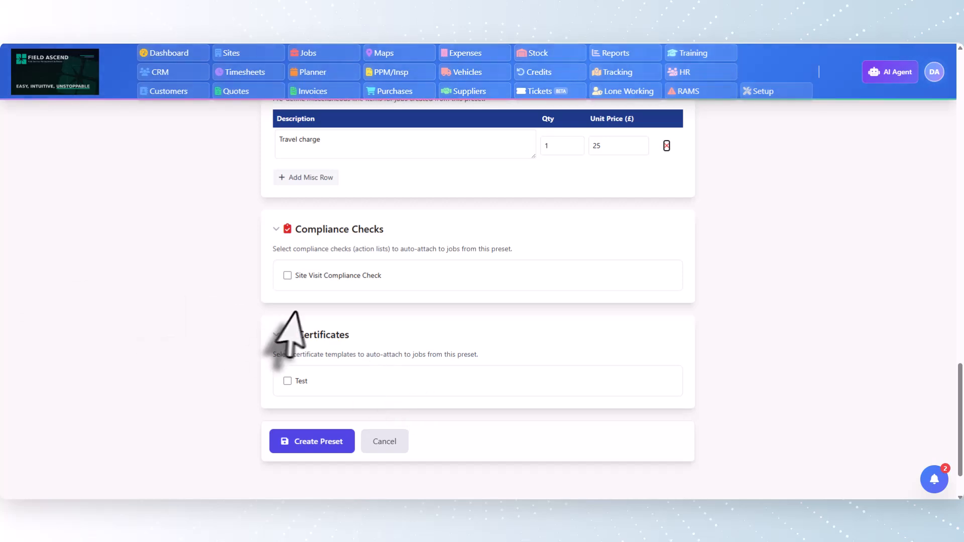
click(287, 275)
click(288, 381)
scroll(393, 370, down, 2)
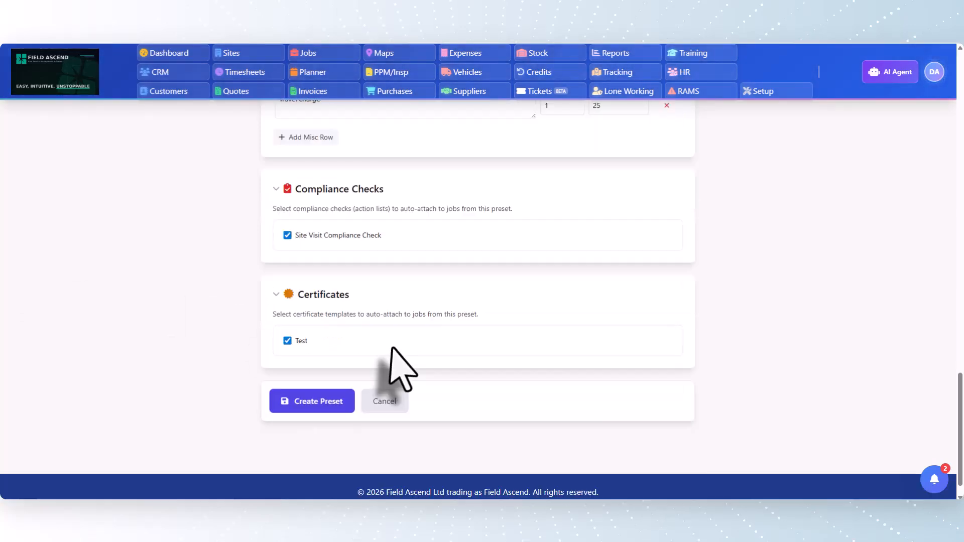
scroll(484, 351, up, 3)
scroll(490, 351, down, 3)
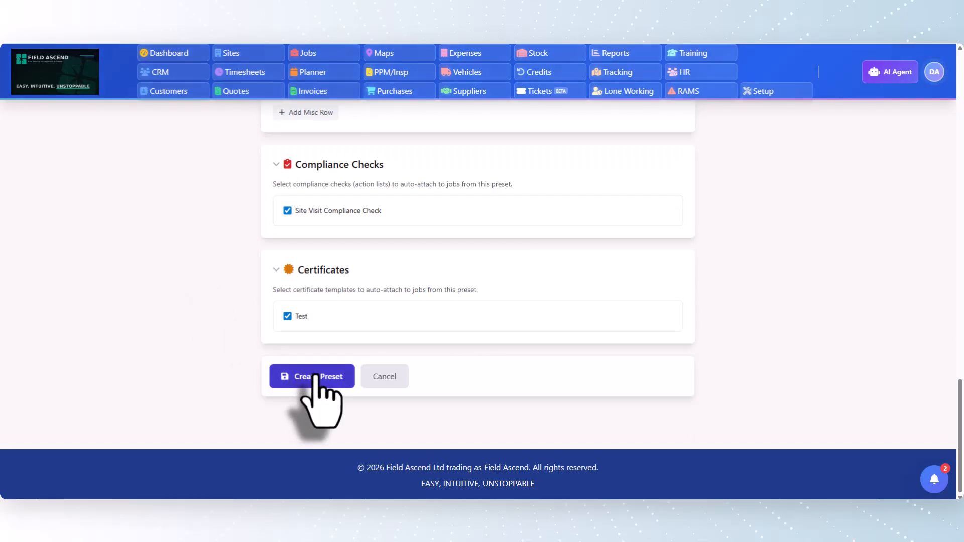
double_click(302, 316)
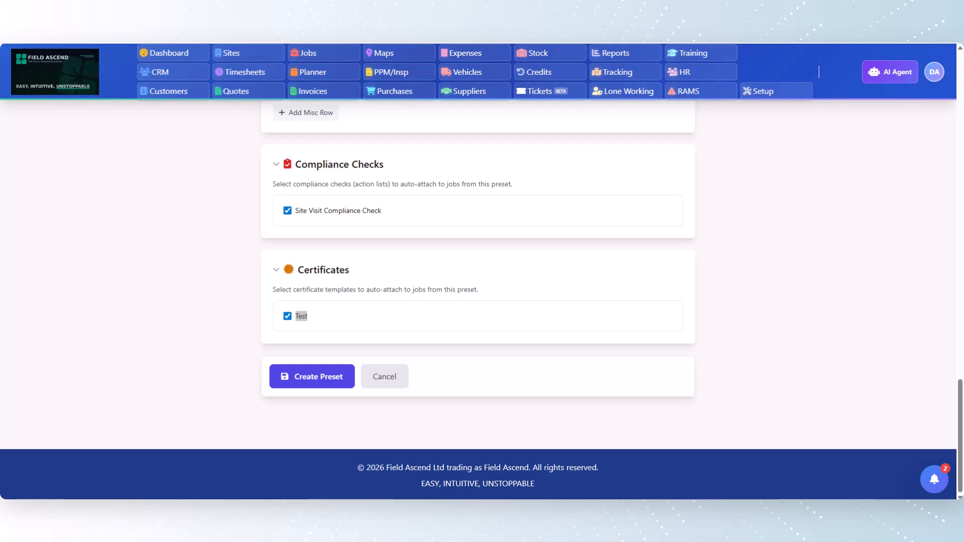
Save the new job preset and locate the Annual Boiler Service entry in the preset list
click(333, 381)
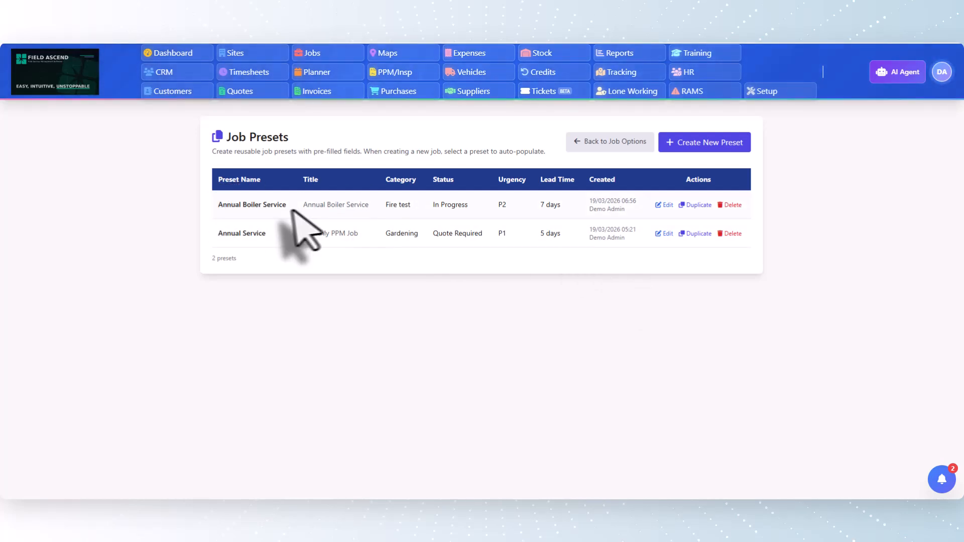
drag(216, 205, 285, 209)
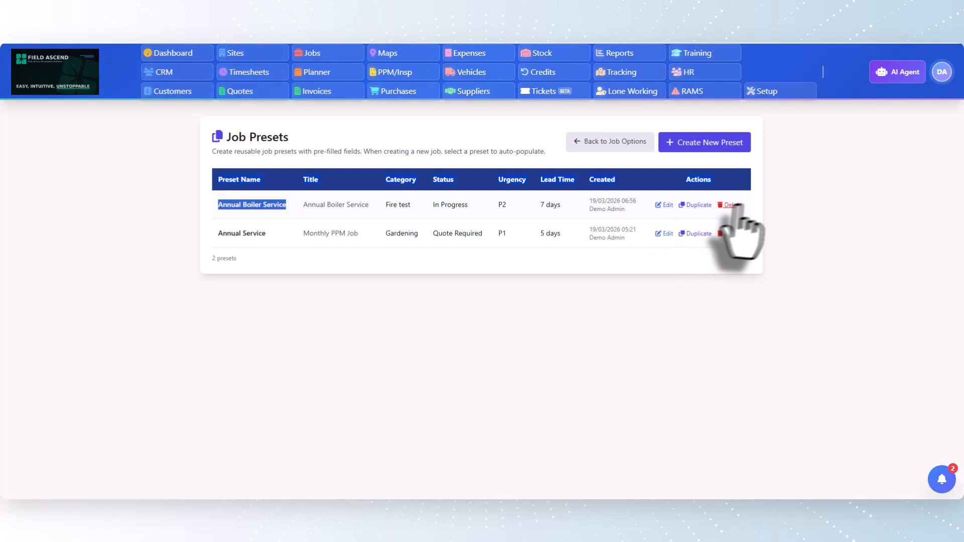
click(159, 198)
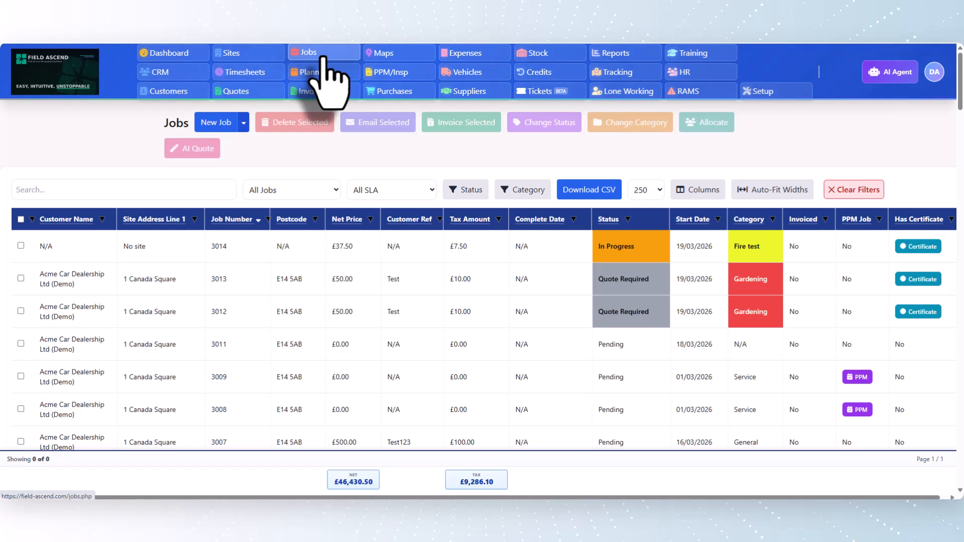
Create a new job from the Annual Boiler Service preset
click(242, 126)
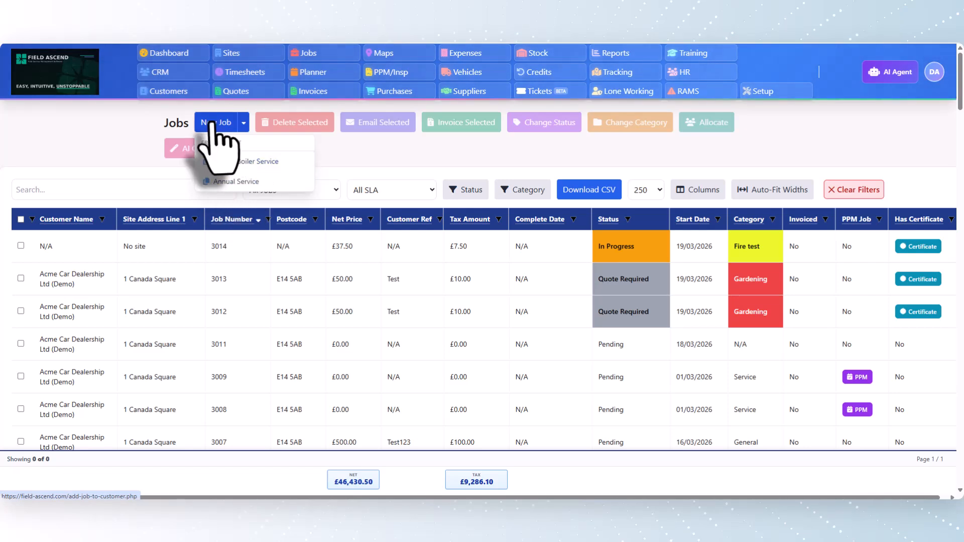
click(230, 129)
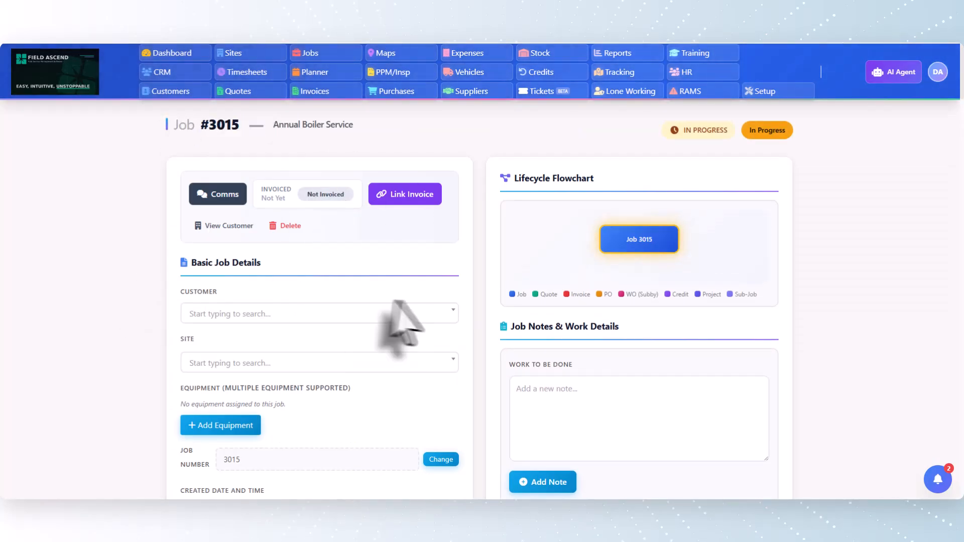
Review the new job's title, lead time, category, status, urgency, target completion and work-to-be-done note
scroll(398, 321, down, 5)
scroll(398, 321, down, 1)
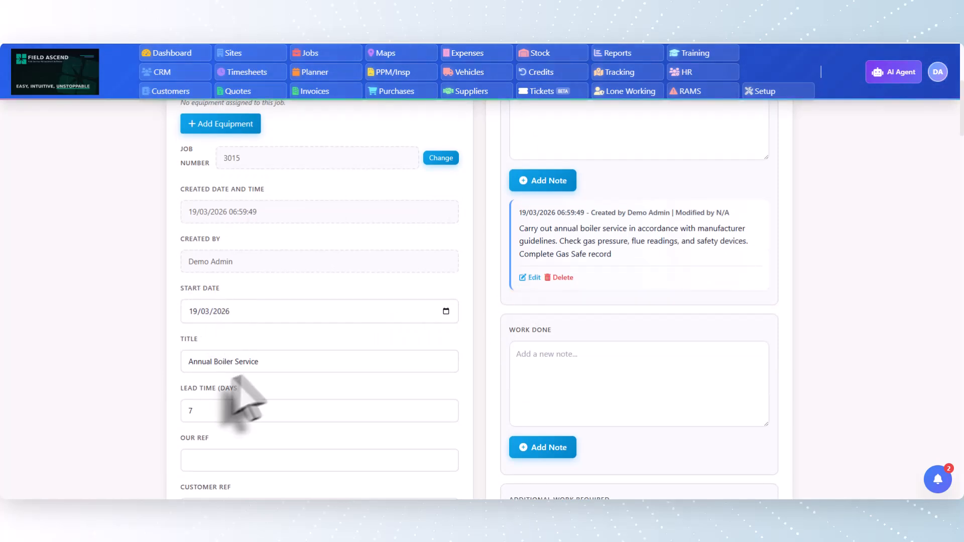
drag(260, 363, 147, 361)
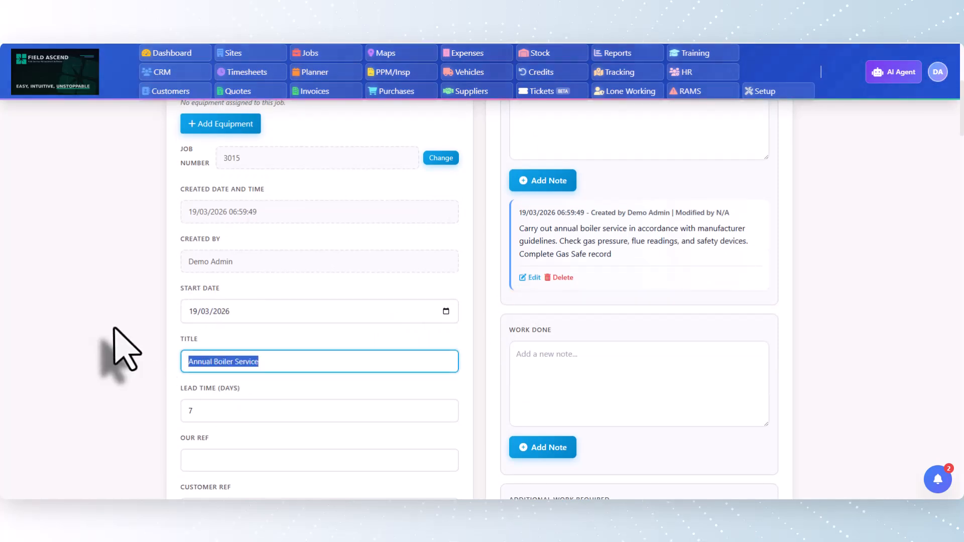
scroll(120, 344, down, 6)
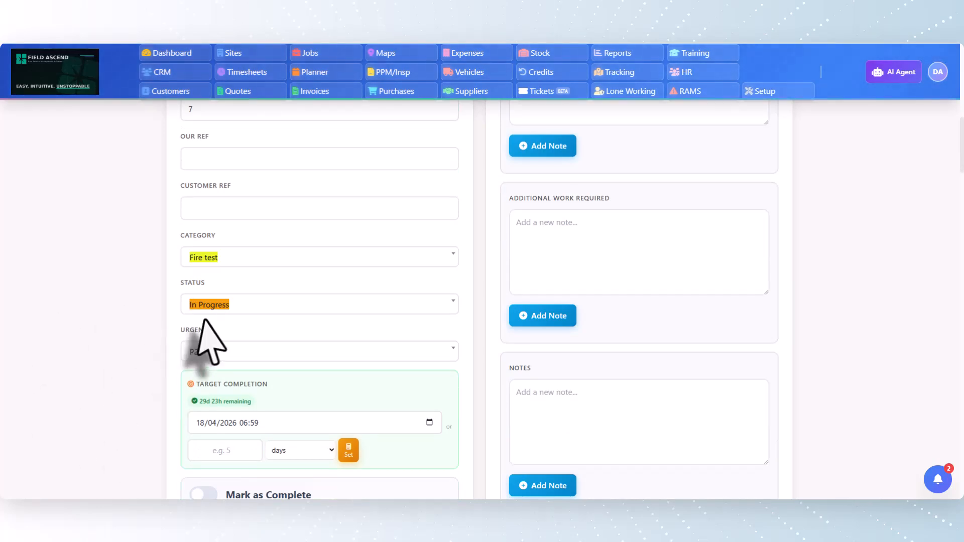
scroll(282, 351, down, 1)
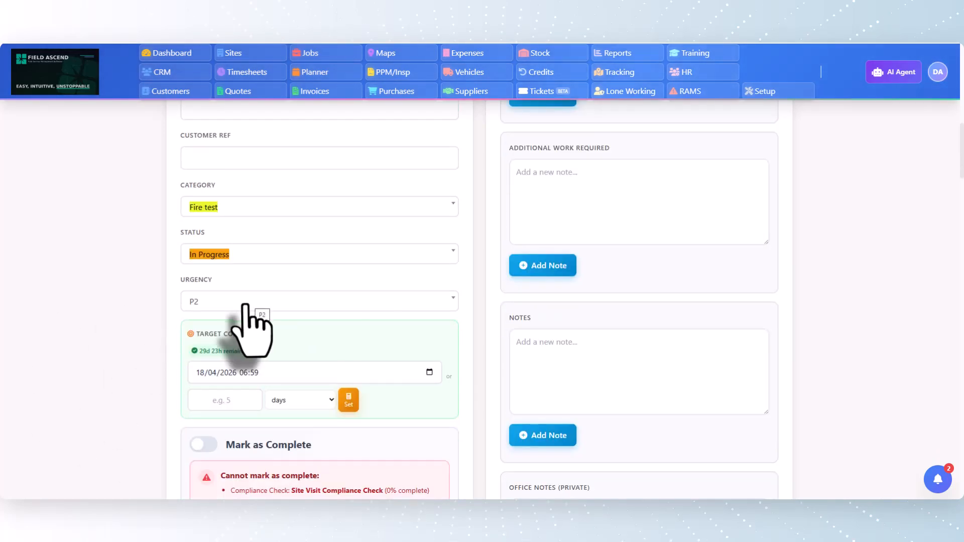
scroll(221, 347, down, 1)
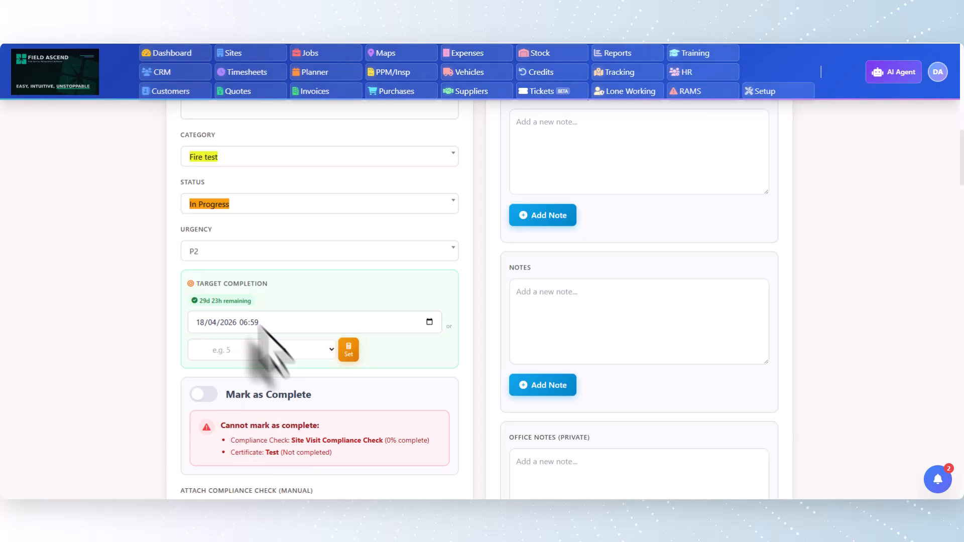
scroll(196, 352, down, 2)
scroll(196, 358, up, 6)
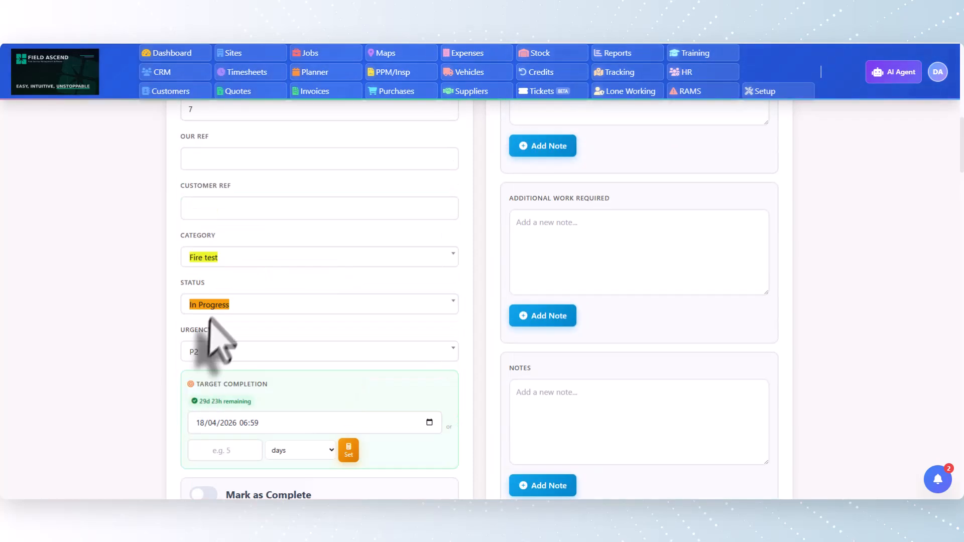
scroll(144, 316, down, 5)
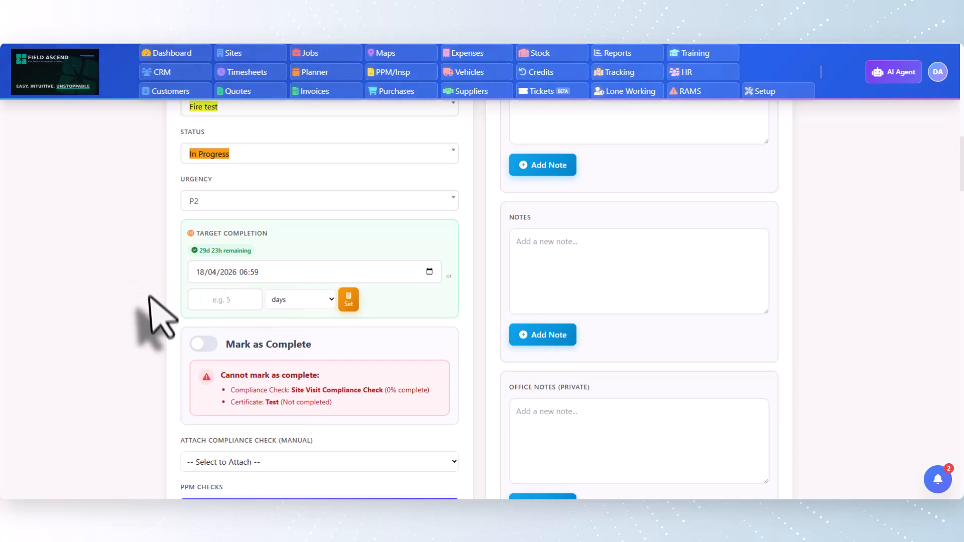
scroll(165, 321, up, 8)
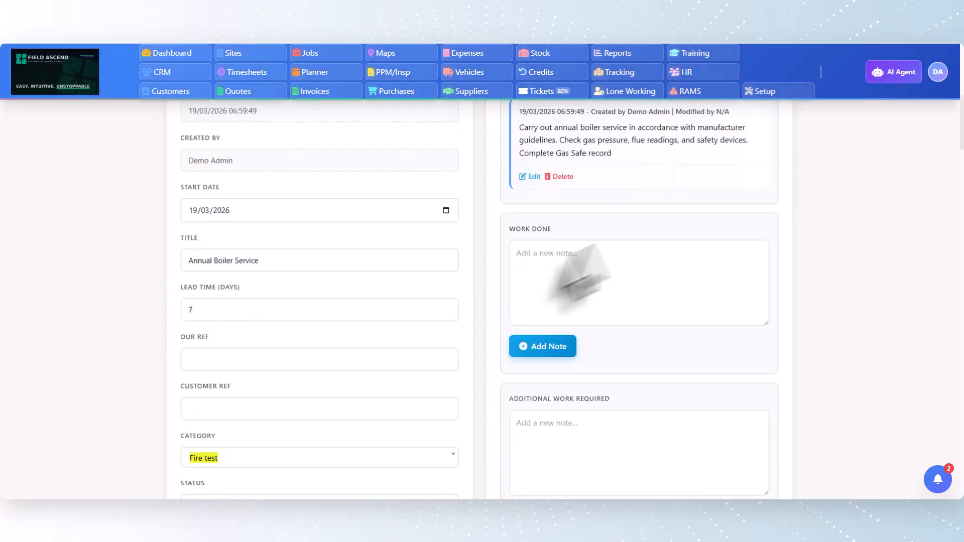
drag(611, 204, 527, 182)
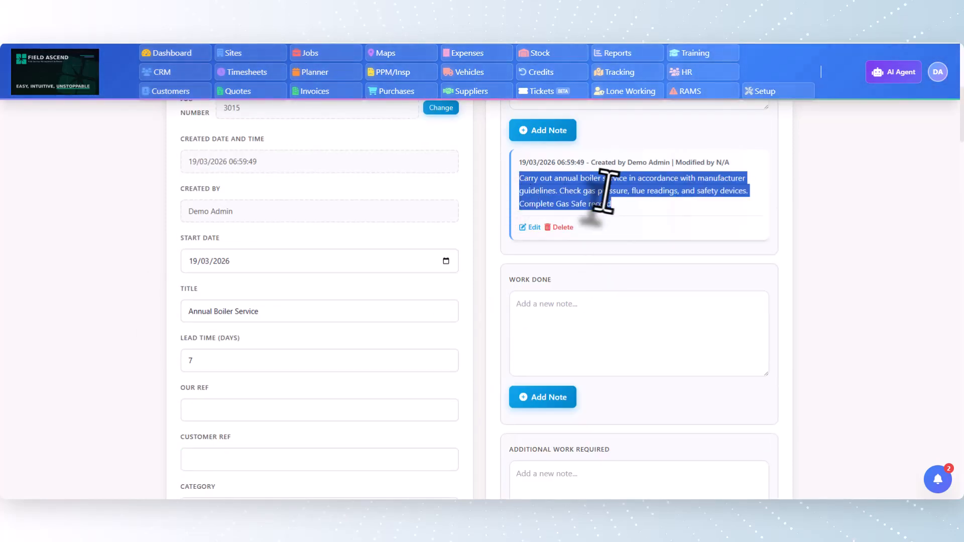
click(631, 203)
Check the pre-filled material line and miscellaneous charge further down the new job
scroll(334, 273, down, 18)
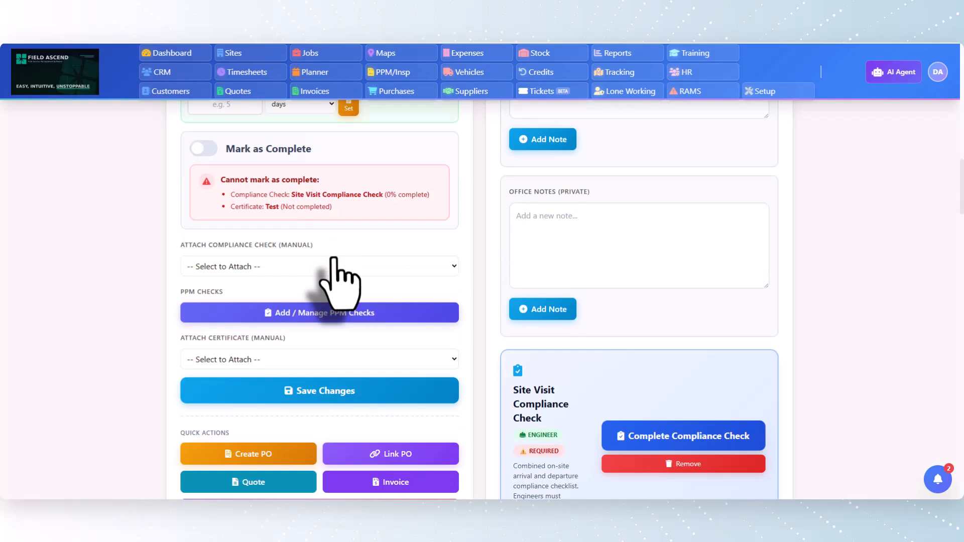
scroll(334, 260, down, 17)
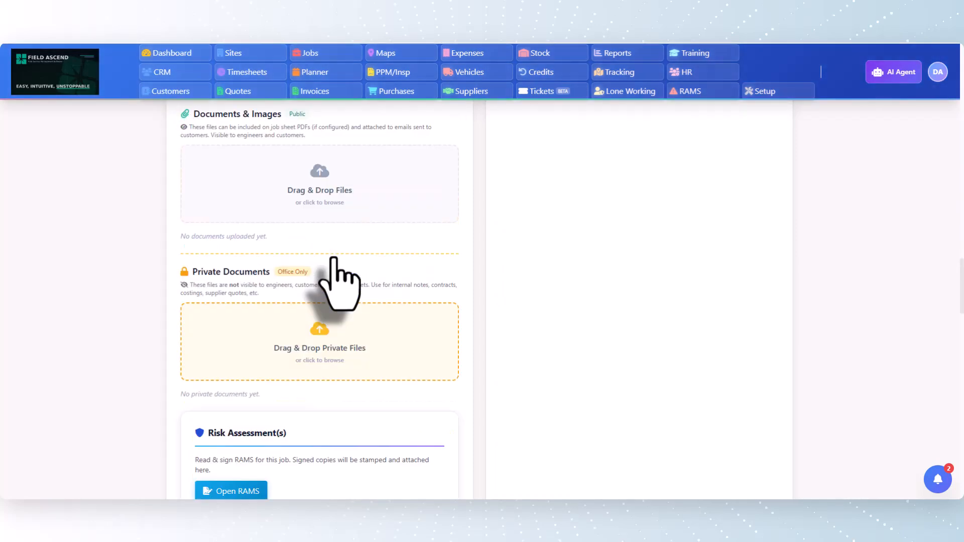
scroll(334, 266, down, 12)
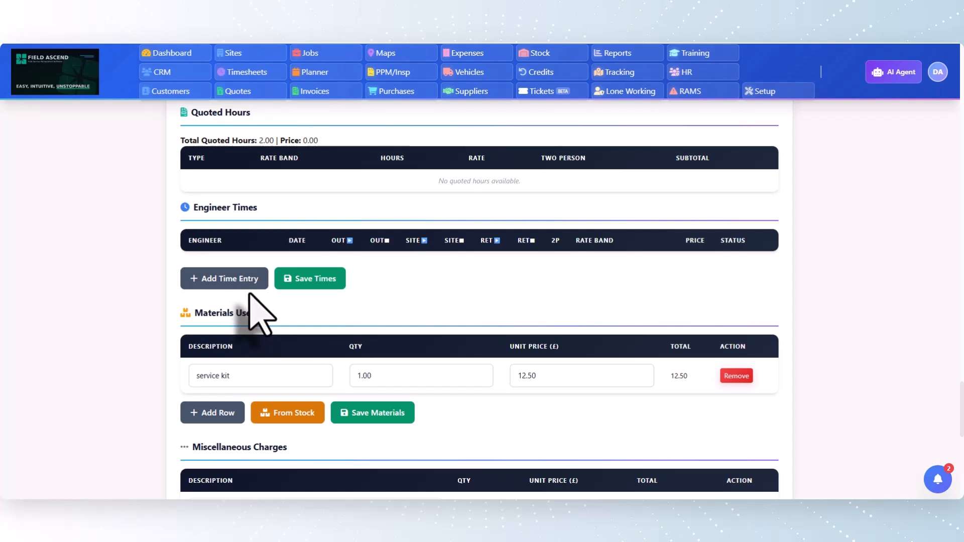
scroll(246, 322, down, 3)
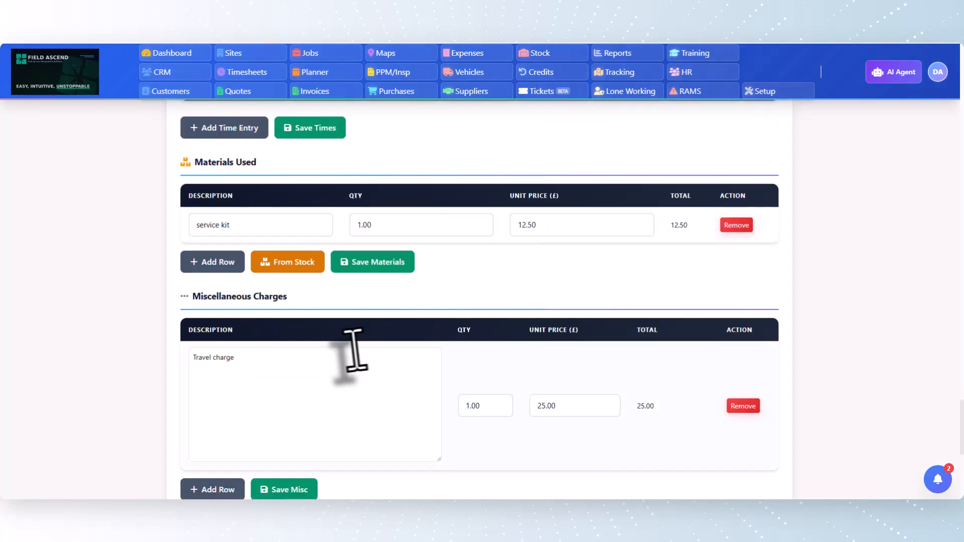
scroll(356, 351, down, 2)
drag(294, 260, 164, 262)
drag(578, 307, 506, 306)
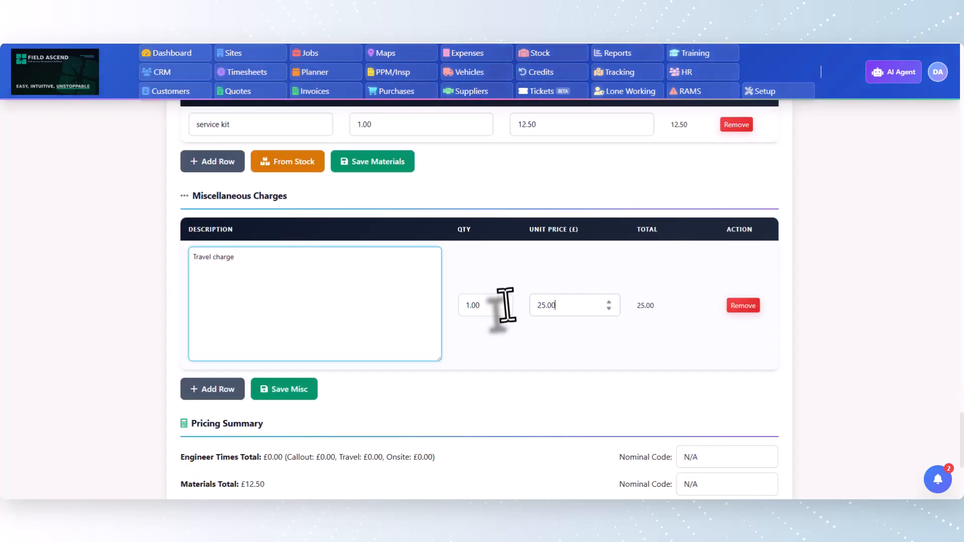
Examine the assigned engineers and the attached compliance check and certificate on the new job
scroll(161, 337, up, 15)
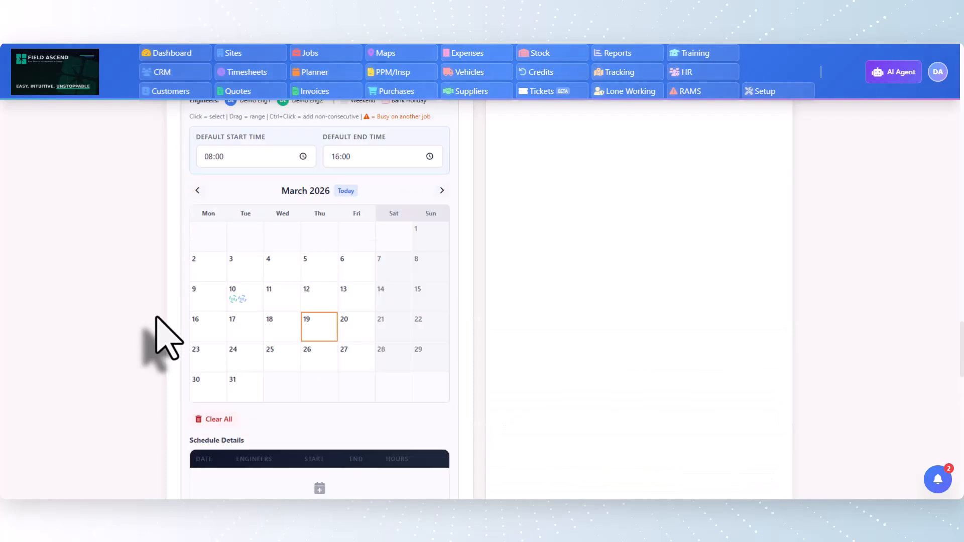
scroll(166, 339, up, 8)
scroll(156, 318, up, 4)
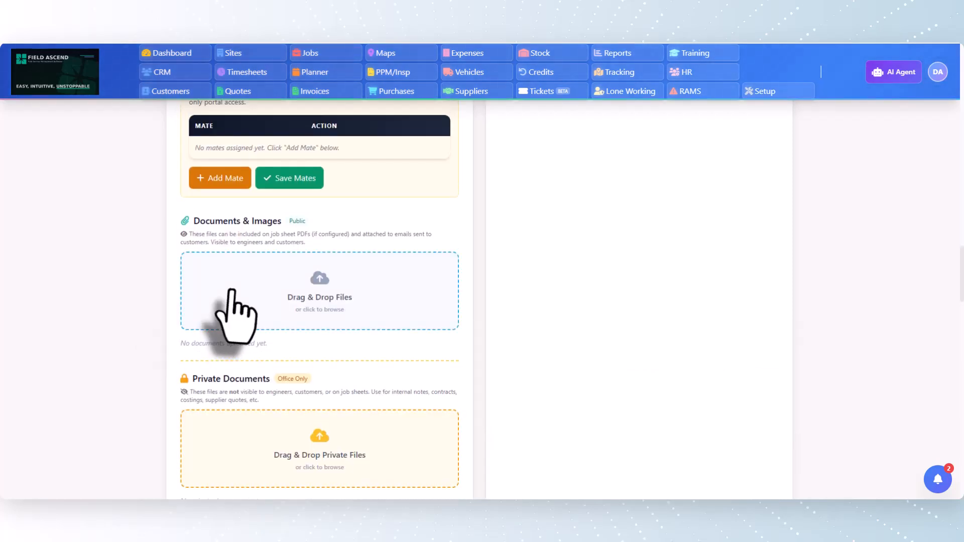
scroll(222, 301, up, 5)
scroll(241, 281, up, 4)
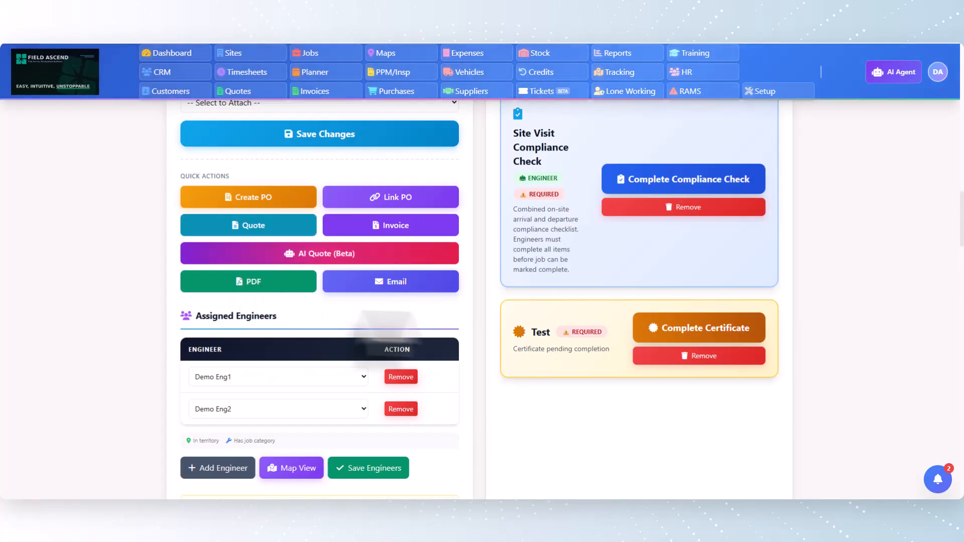
scroll(673, 216, up, 2)
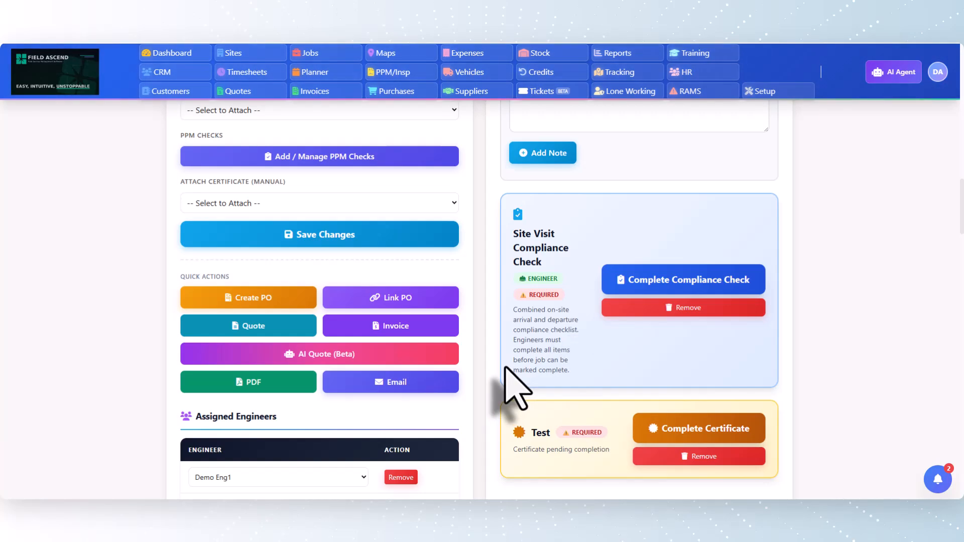
scroll(279, 333, up, 15)
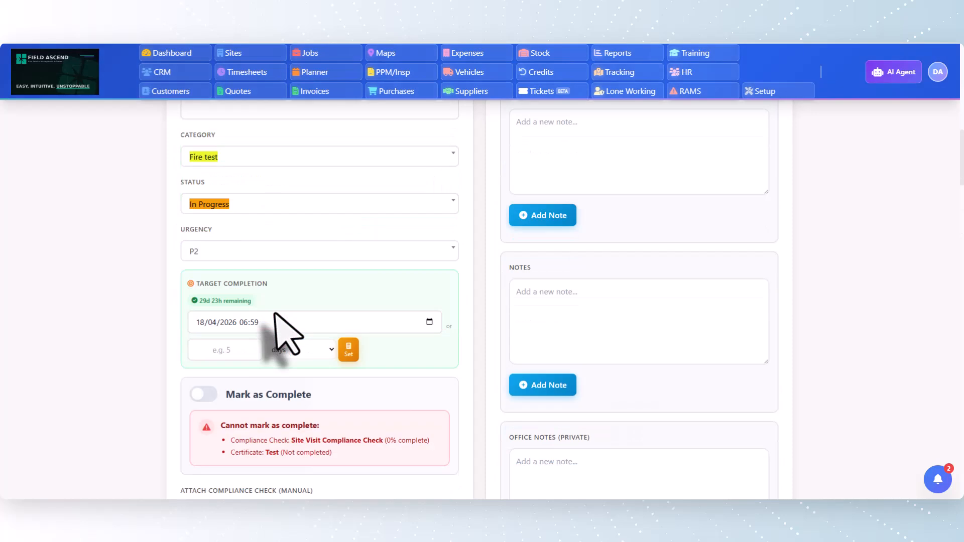
Assign the job to customer Acme Car Dealership Ltd (Demo) and its Head Office site
click(296, 315)
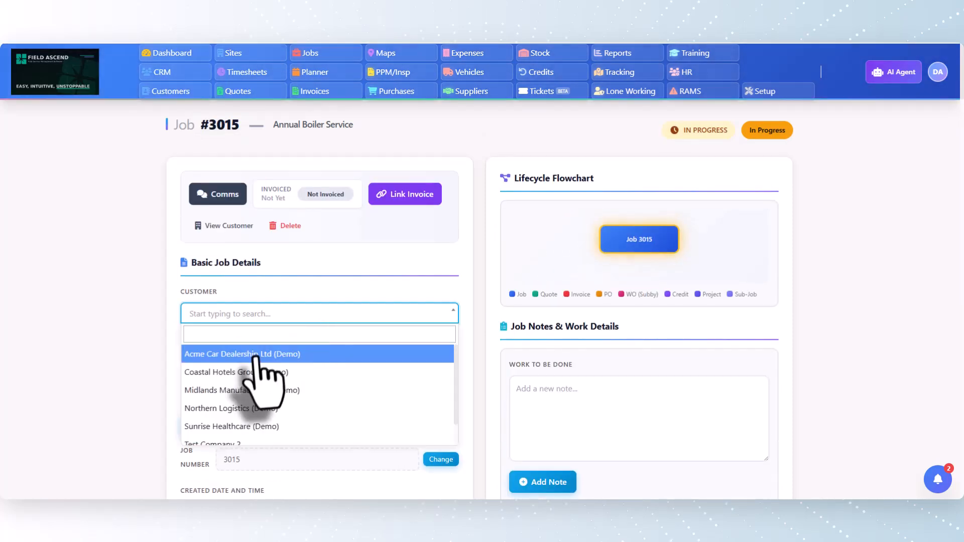
click(254, 354)
click(256, 366)
scroll(474, 215, down, 15)
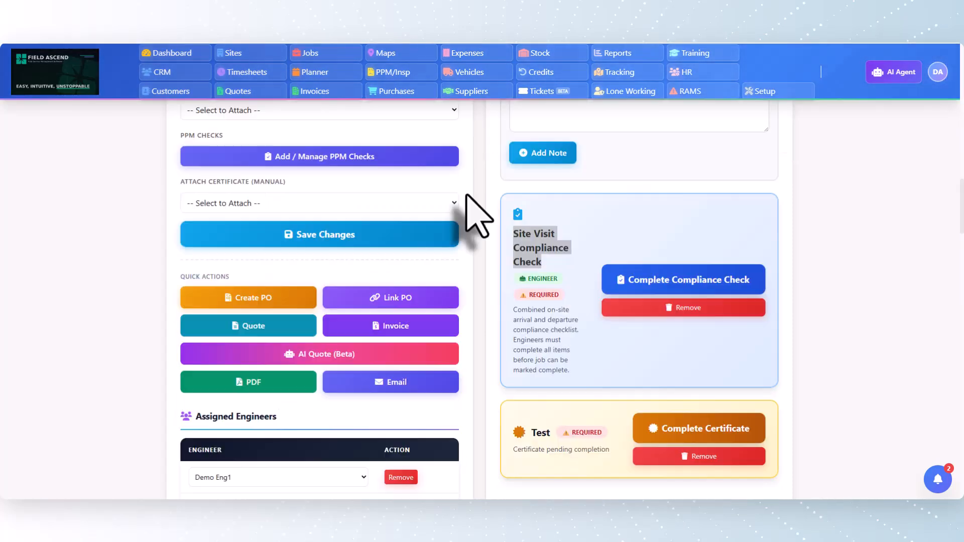
scroll(472, 211, up, 8)
scroll(473, 214, up, 8)
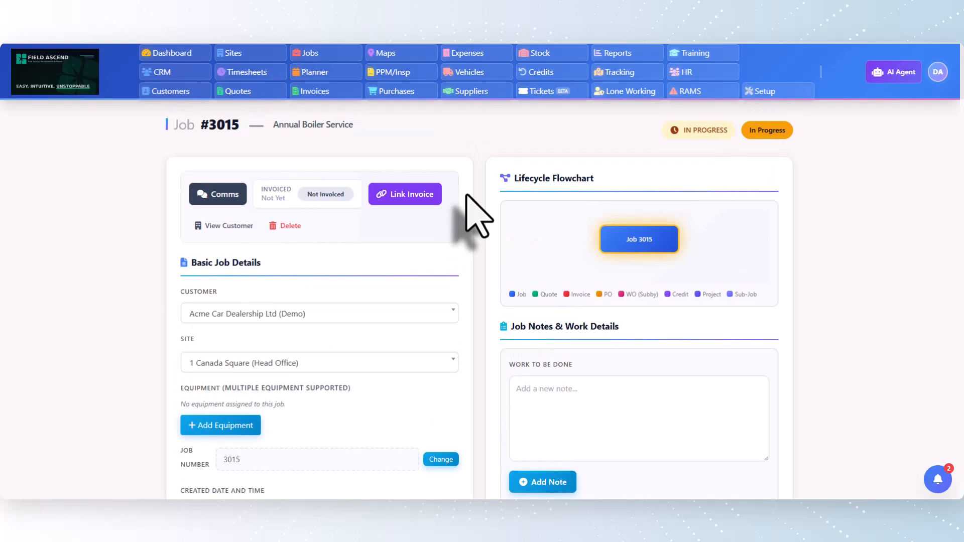
View the preset options for creating a job from the Acme Car Dealership Ltd (Demo) customer record
click(186, 75)
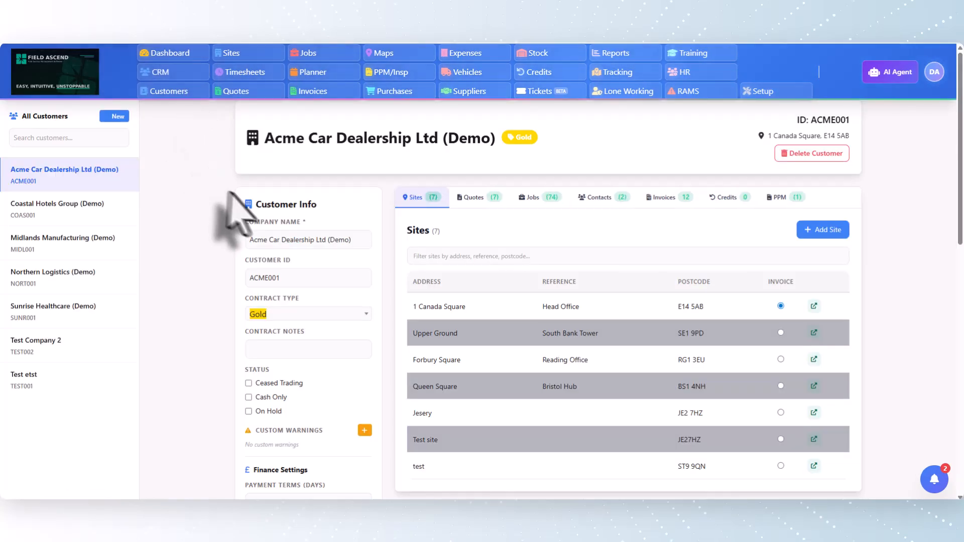
click(537, 198)
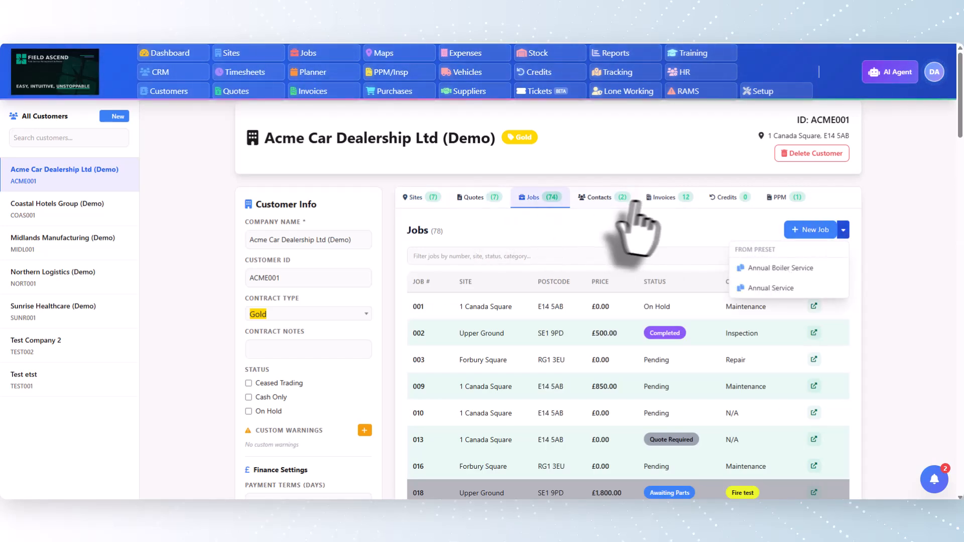
Open the customer's Head Office site and display the presets available for a new job there
click(413, 197)
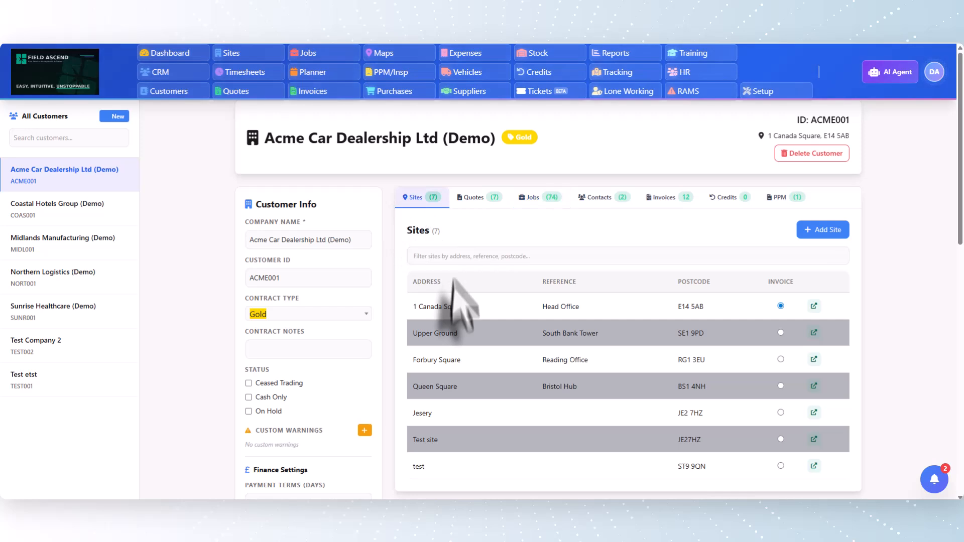
click(477, 309)
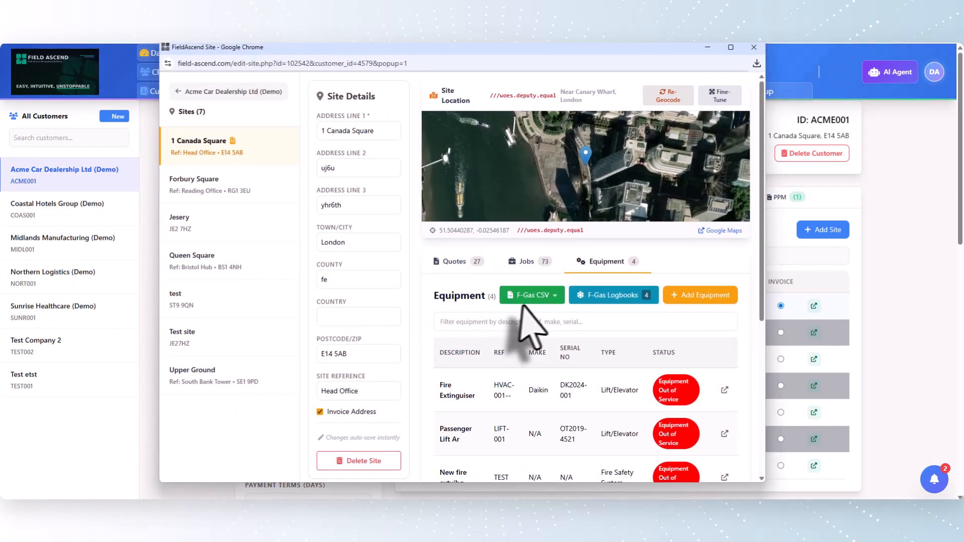
click(526, 262)
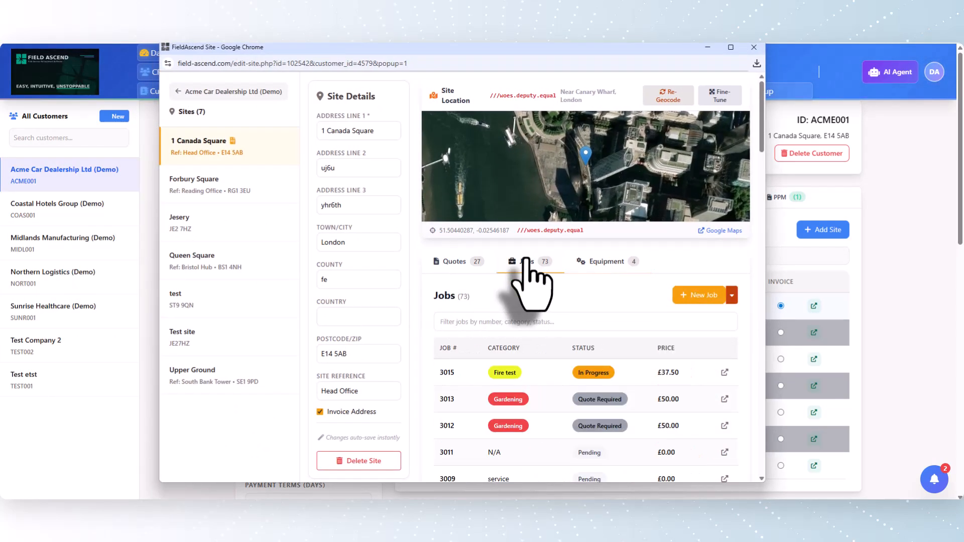
click(731, 297)
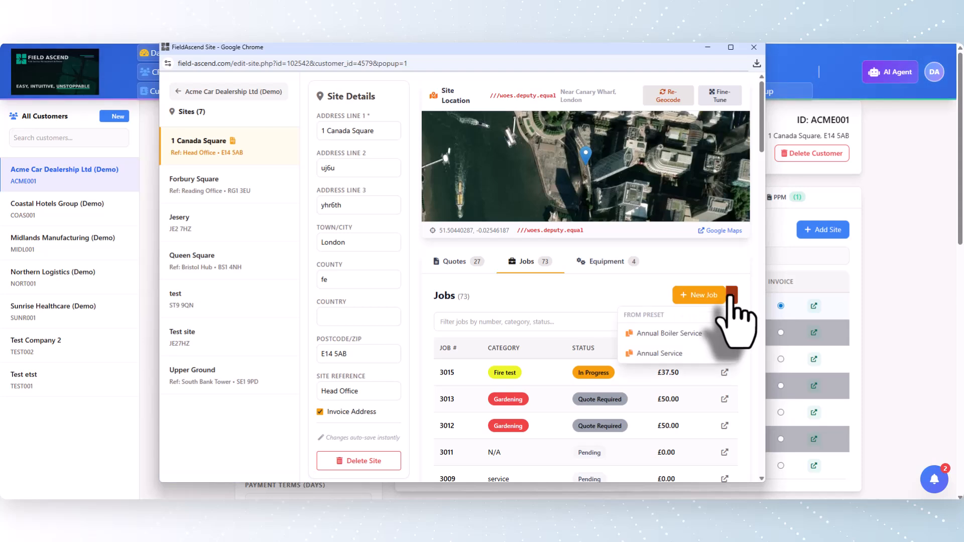
Open the site's Daikin fire extinguisher equipment record and display its job creation presets
click(594, 266)
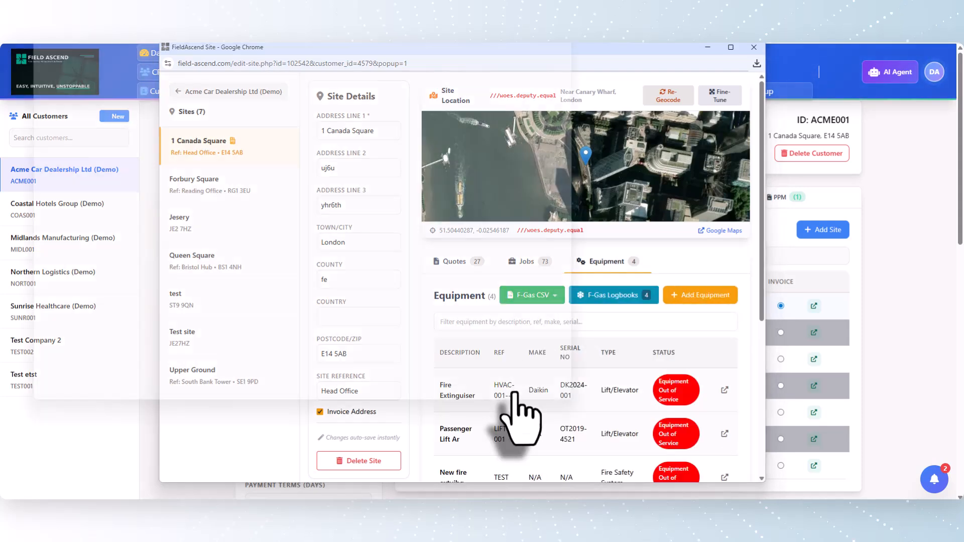
click(513, 393)
drag(102, 54, 300, 76)
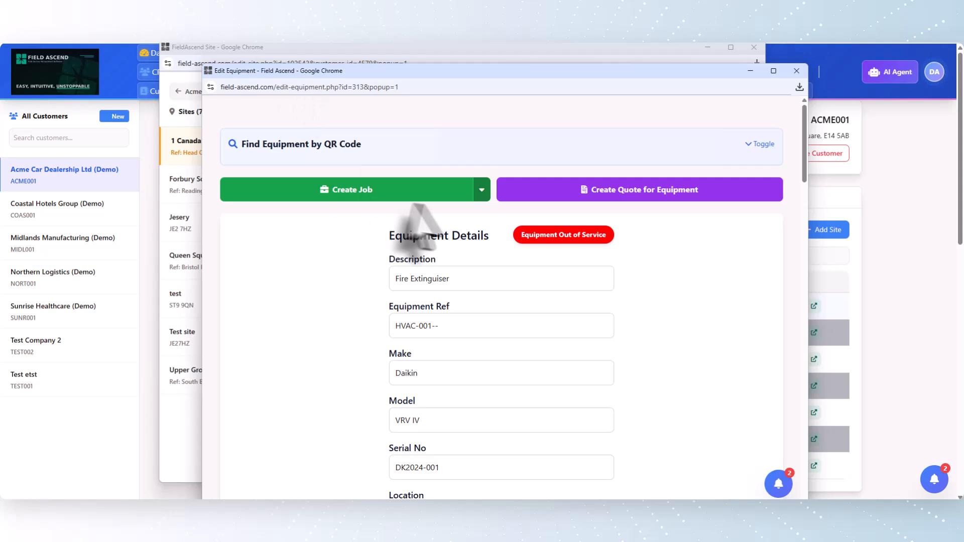
click(481, 191)
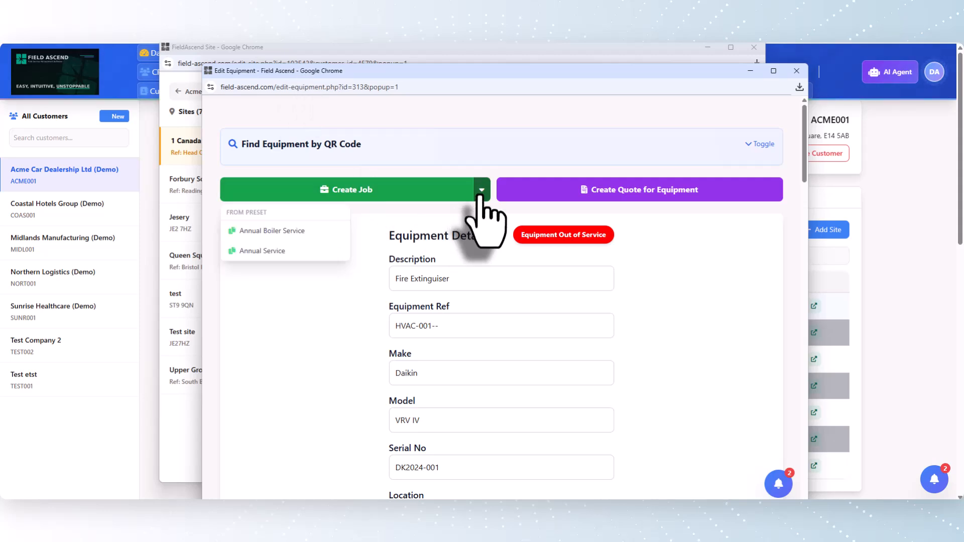
Leave the equipment and site windows and go to the overview dashboard
click(854, 223)
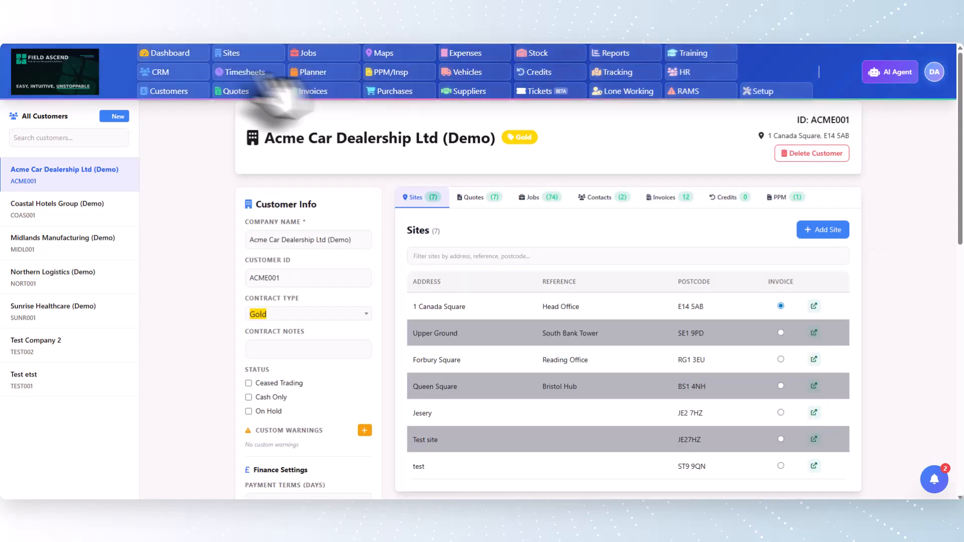
click(170, 54)
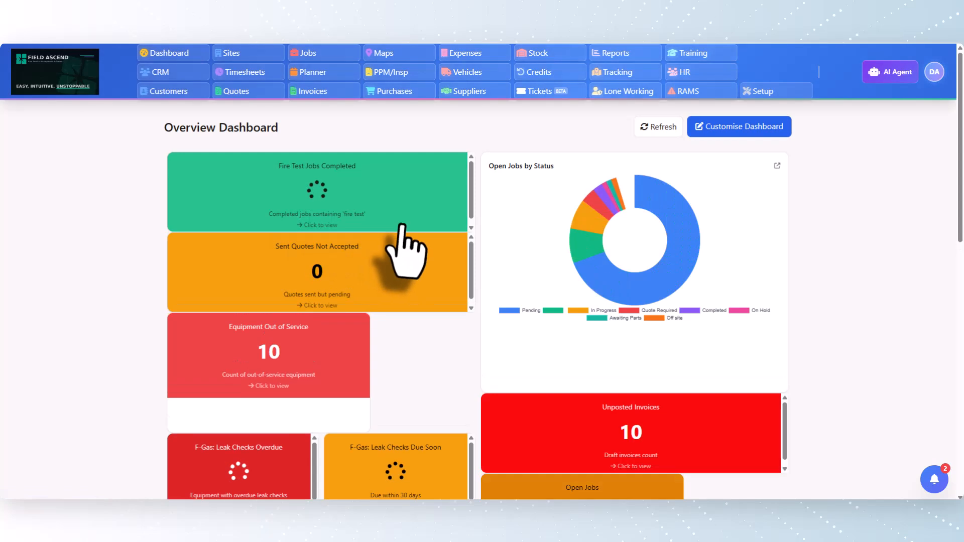